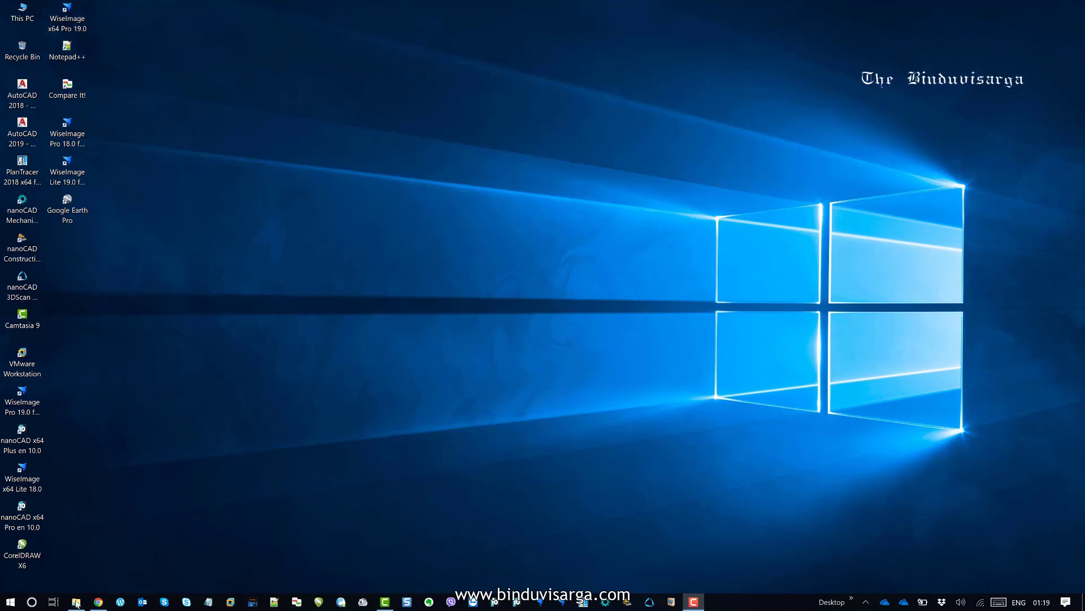
# - Switch to Chrome and open the ftp.csoft.com site in a new tab
pyautogui.click(98, 602)
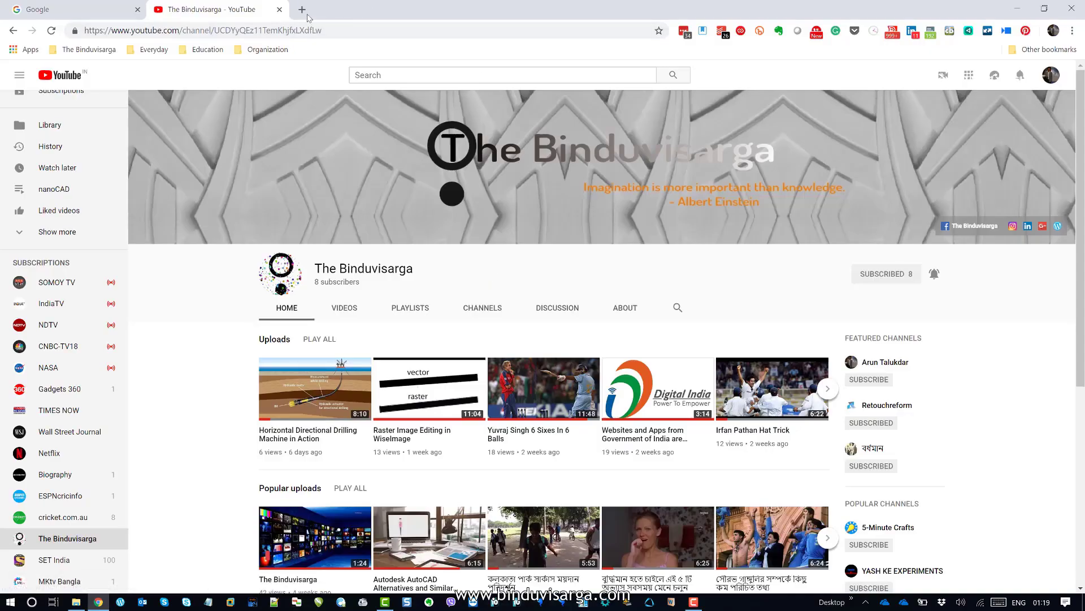
pyautogui.hotkey('ctrl', 't')
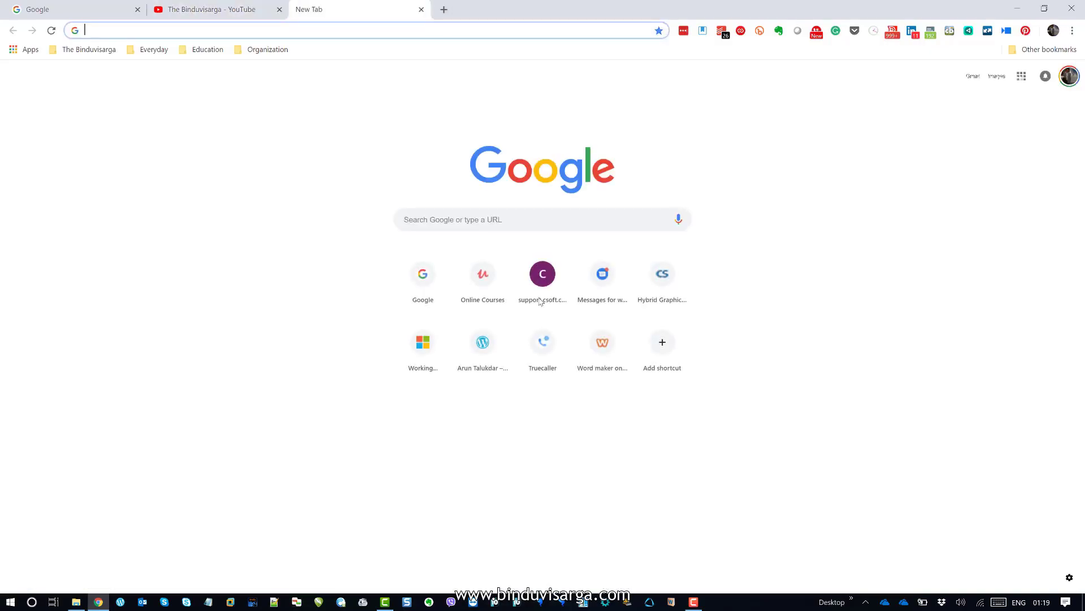
pyautogui.write('ftp.csoft.com')
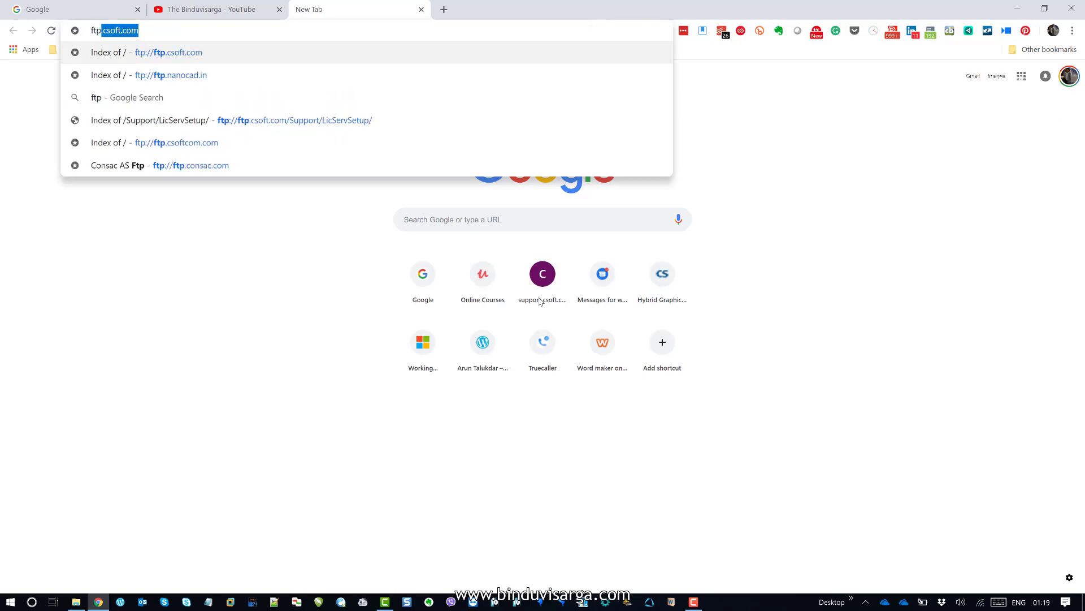
pyautogui.press('Return')
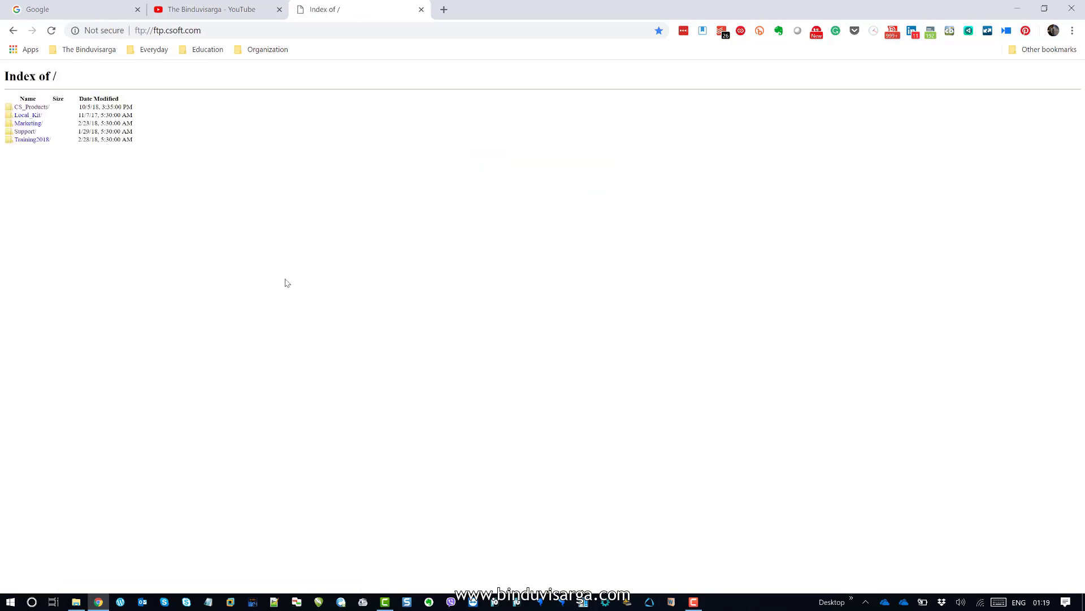
# - Download LicServSetupEng(4.11.90).zip from the site's Support/LicServSetup/Latest directory into the Resouce folder, and minimize the browser
pyautogui.click(25, 131)
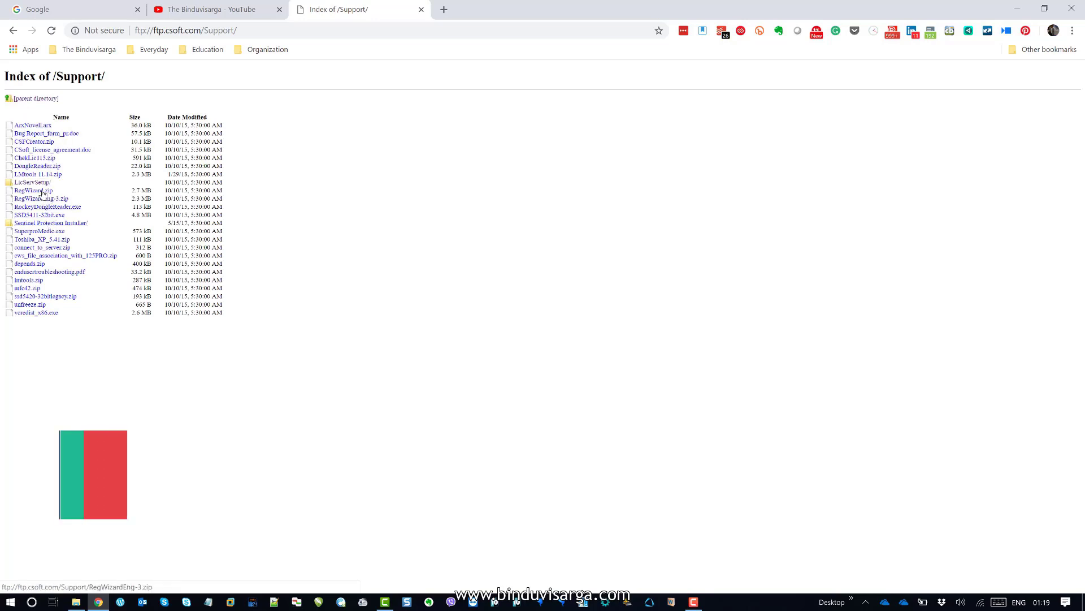
pyautogui.click(41, 183)
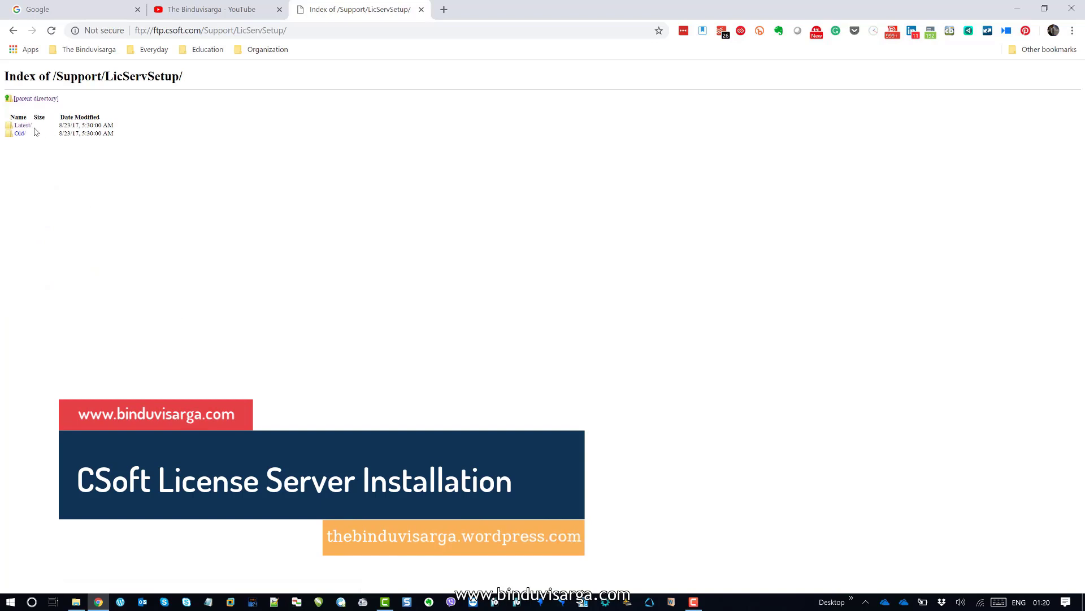
pyautogui.click(23, 126)
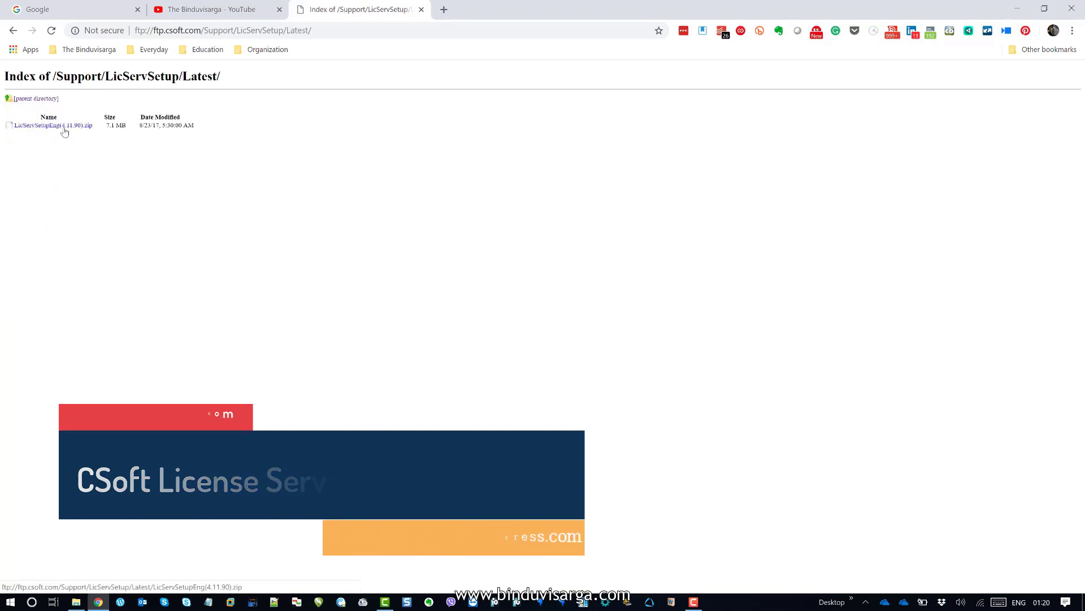
pyautogui.click(64, 131)
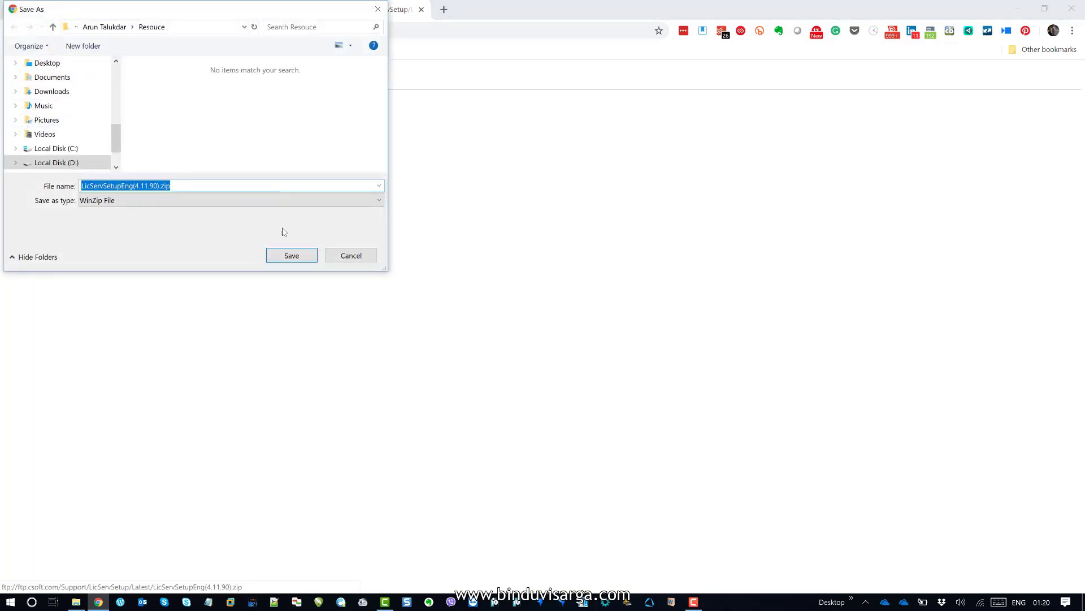
pyautogui.click(290, 256)
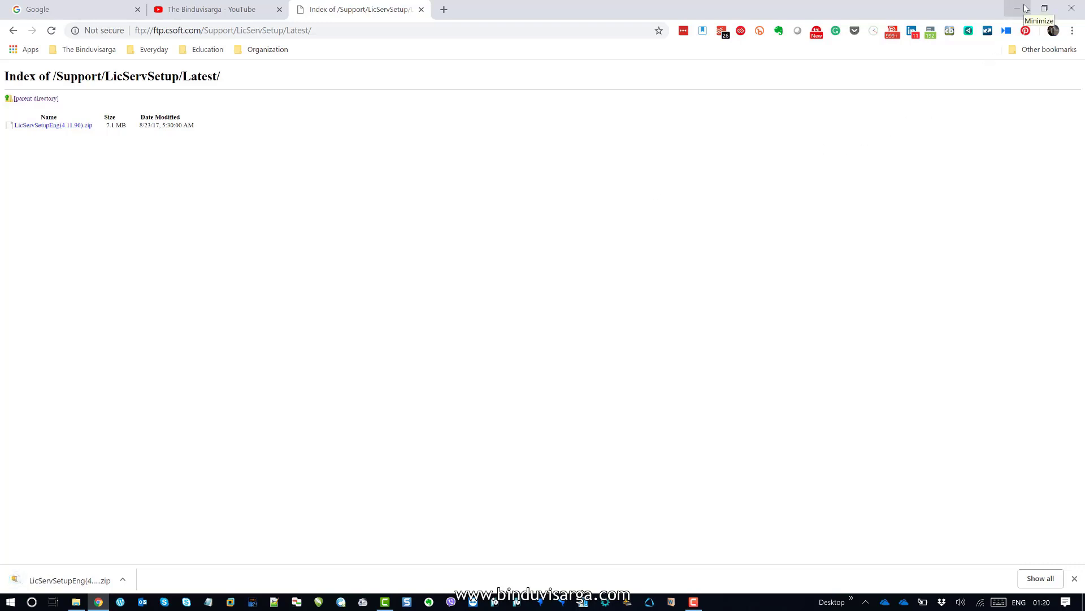
pyautogui.click(1018, 9)
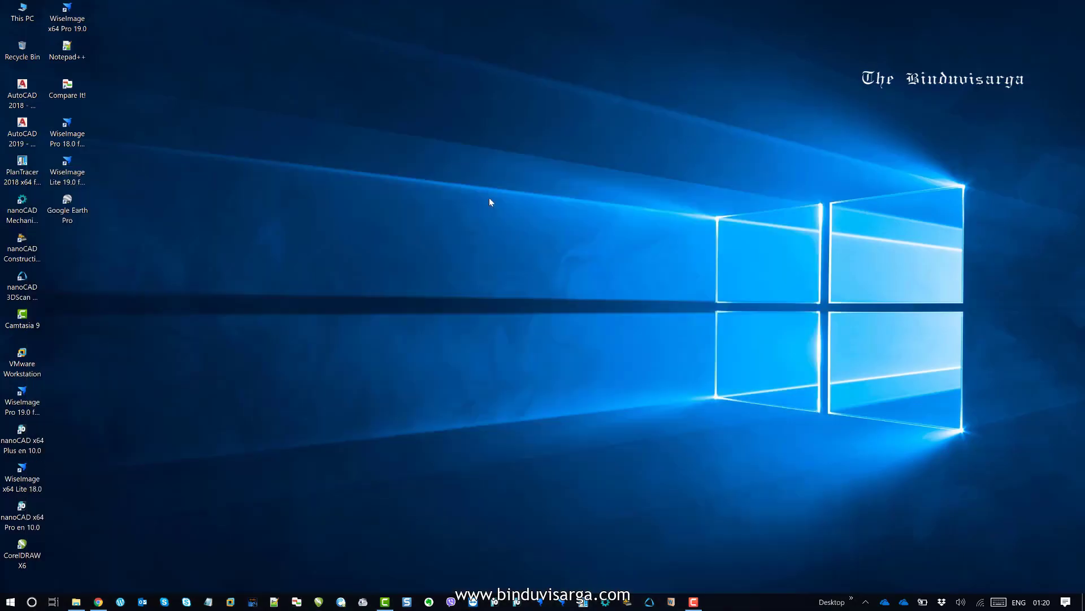
# - Extract LicServSetupEng(4.11.90).zip directly into the Resouce folder with 7-Zip in File Explorer
pyautogui.click(76, 601)
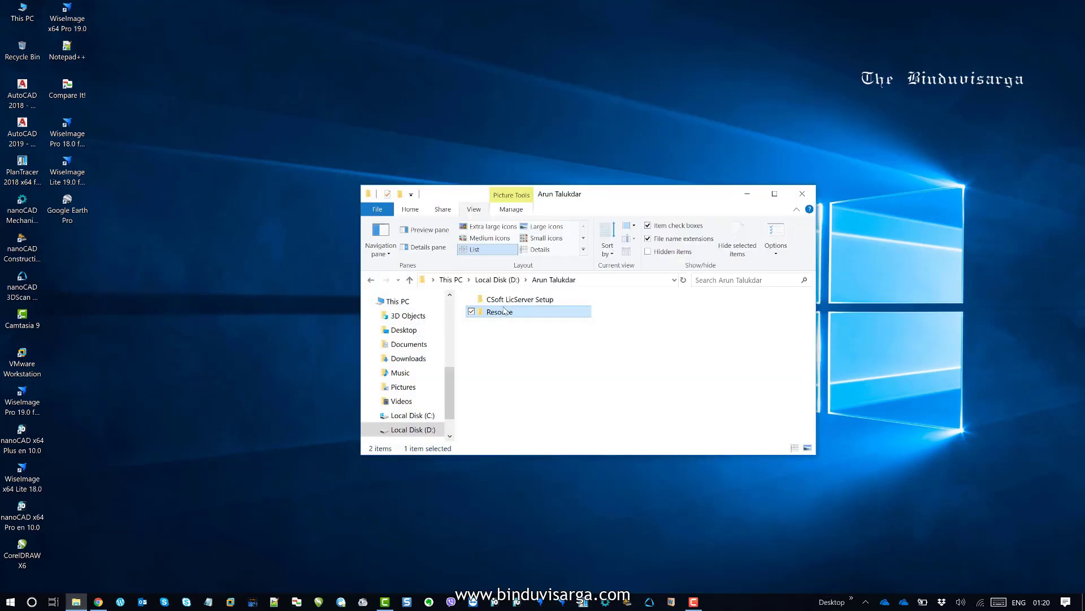
pyautogui.doubleClick(504, 309)
pyautogui.click(528, 300)
pyautogui.rightClick(529, 300)
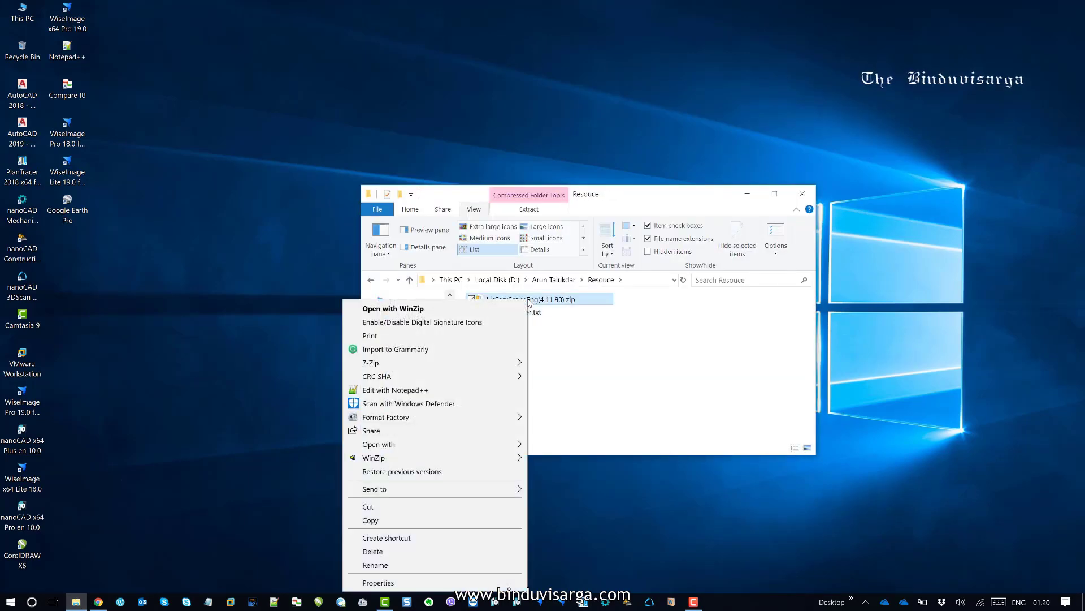
pyautogui.moveTo(476, 365)
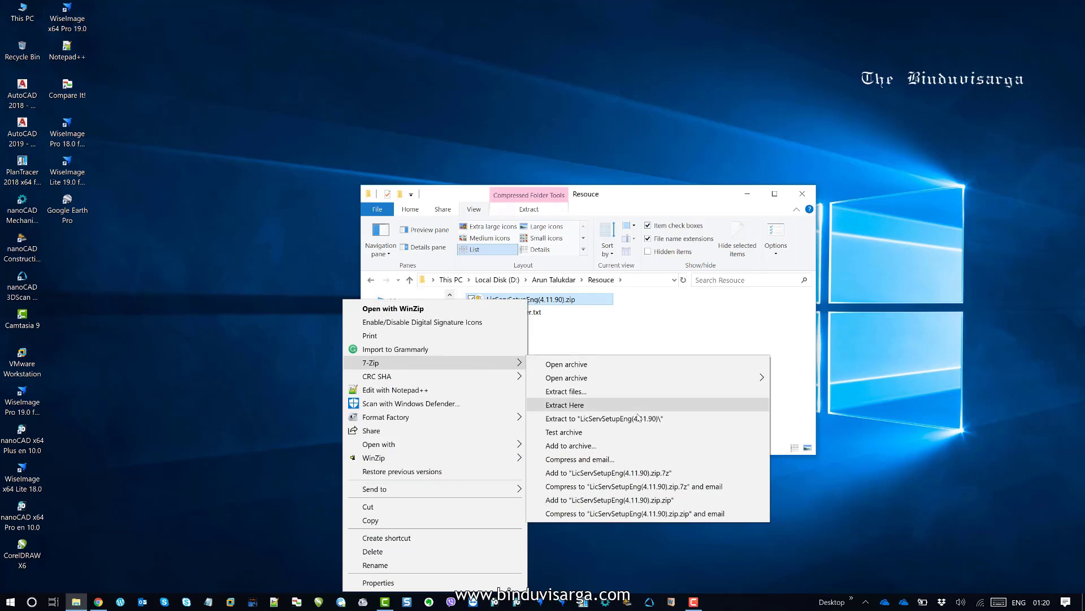
pyautogui.click(591, 407)
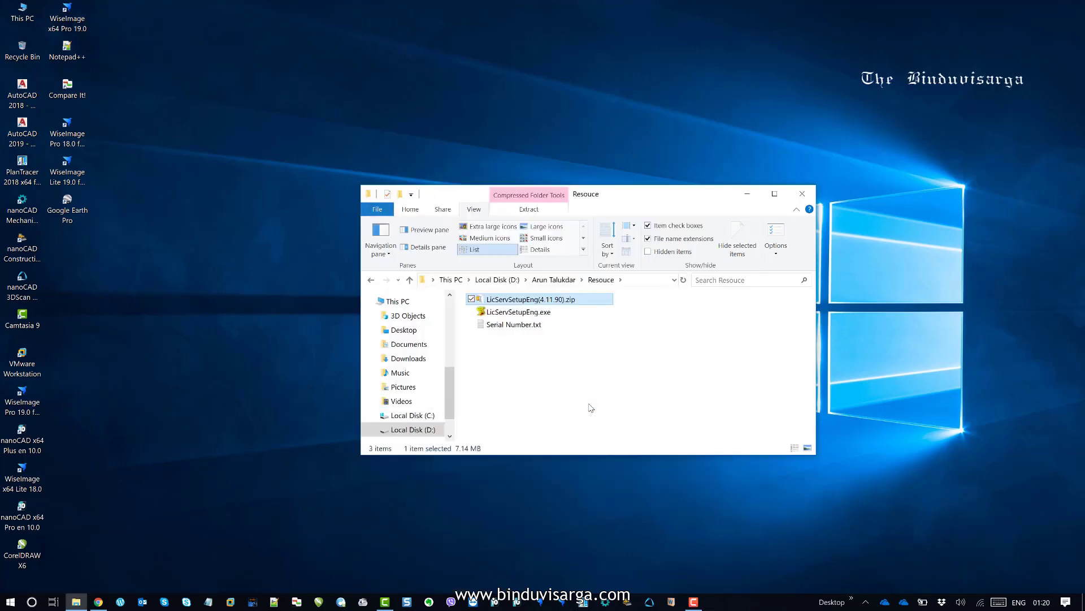
pyautogui.press('Down')
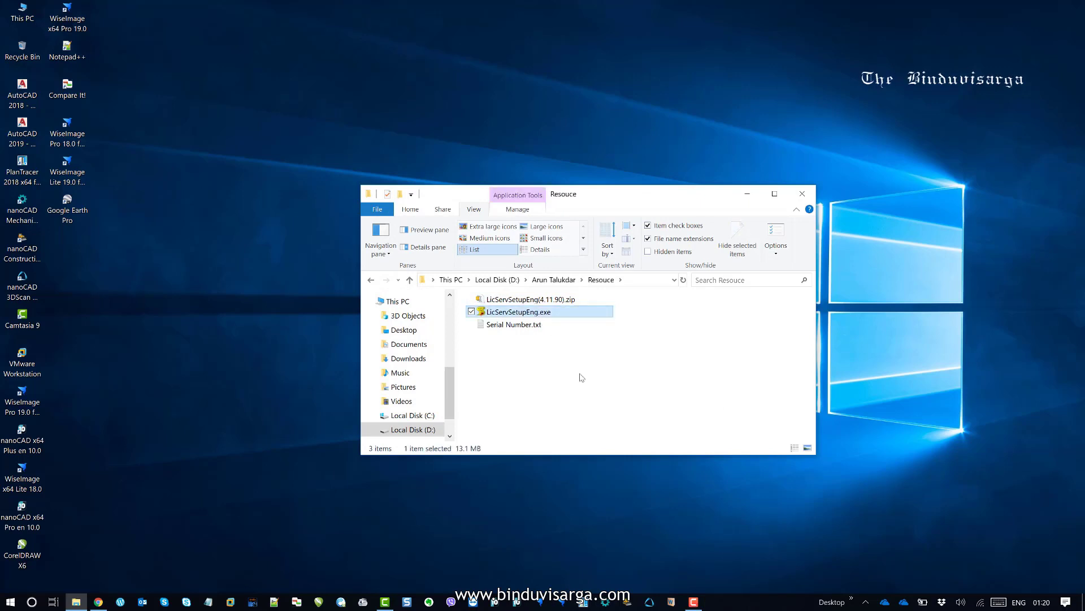
# - Open Serial Number.txt in Notepad and arrange its window and the folder window so the setup files are uncovered
pyautogui.doubleClick(531, 327)
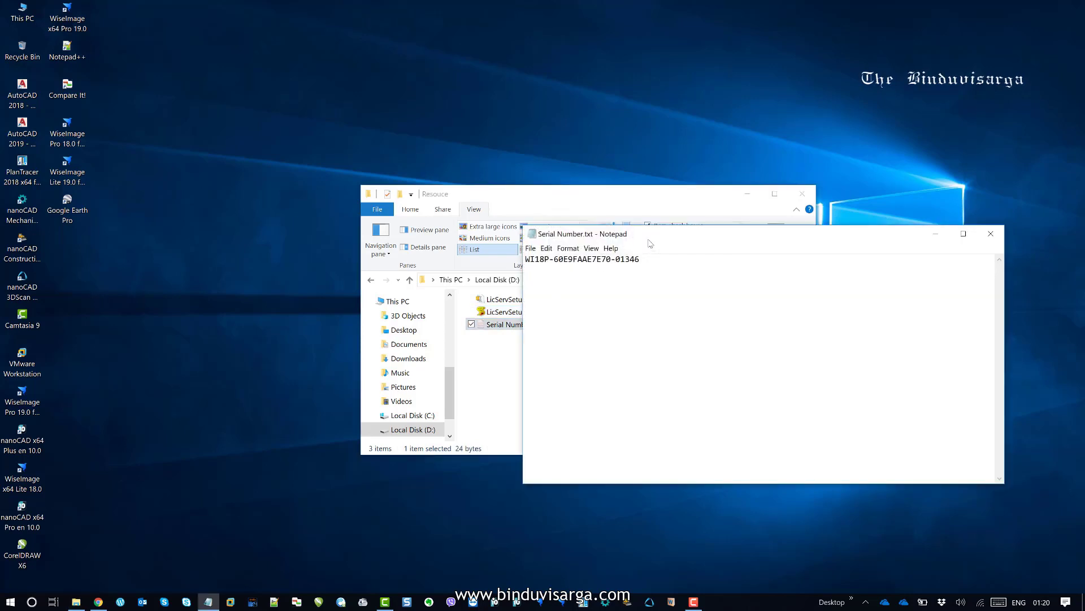
pyautogui.moveTo(650, 244)
pyautogui.mouseDown()
pyautogui.moveTo(692, 320)
pyautogui.moveTo(652, 251)
pyautogui.mouseUp()
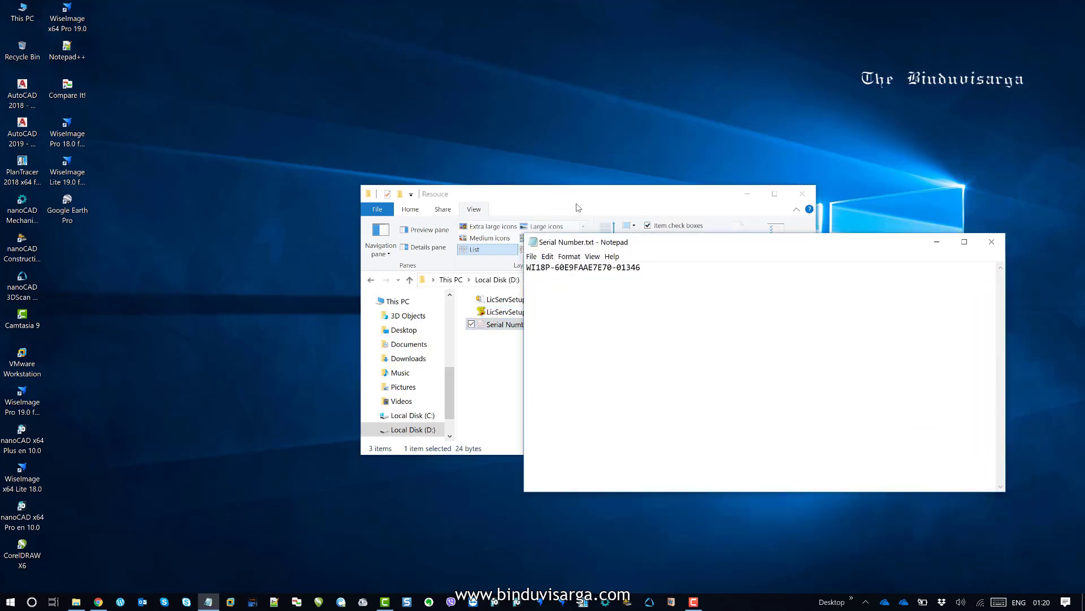
pyautogui.moveTo(577, 208); pyautogui.dragTo(519, 169)
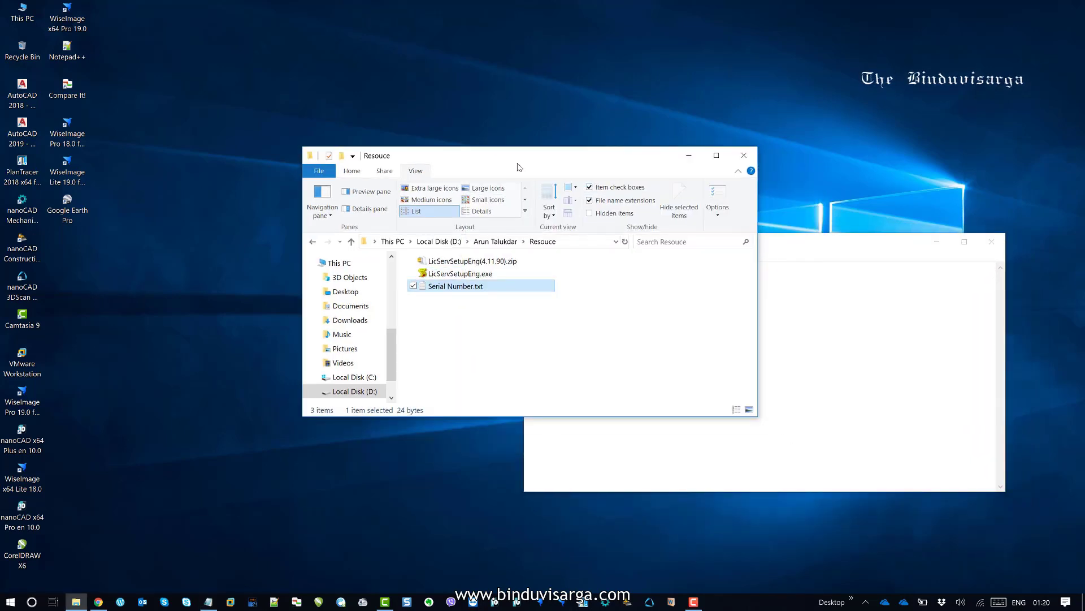
# - Run LicServSetupEng.exe as administrator and move its setup window clear of the serial number text
pyautogui.click(480, 275)
pyautogui.rightClick(480, 275)
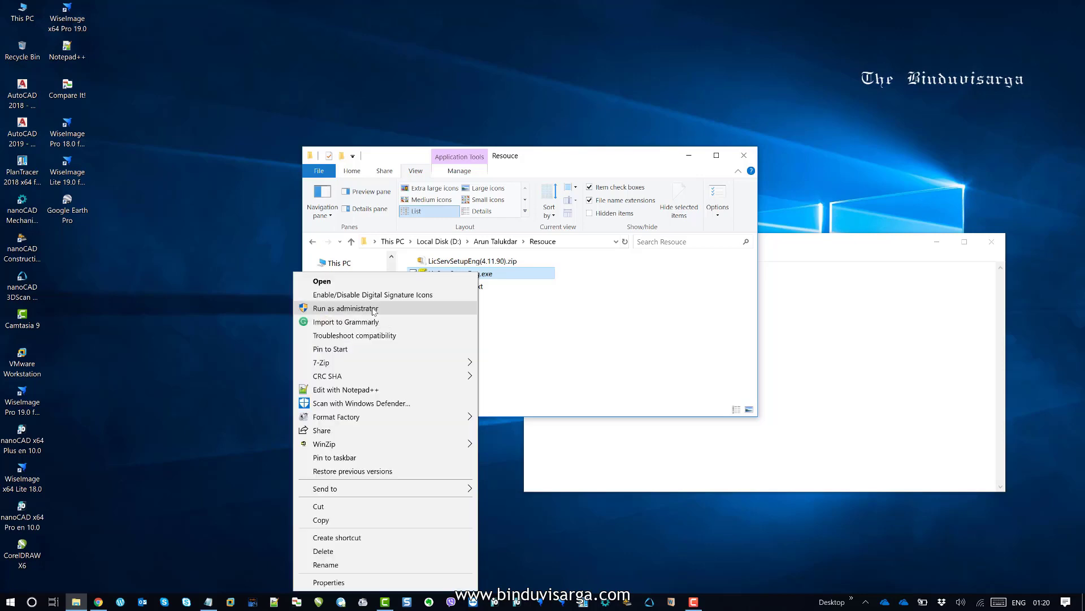
pyautogui.click(373, 309)
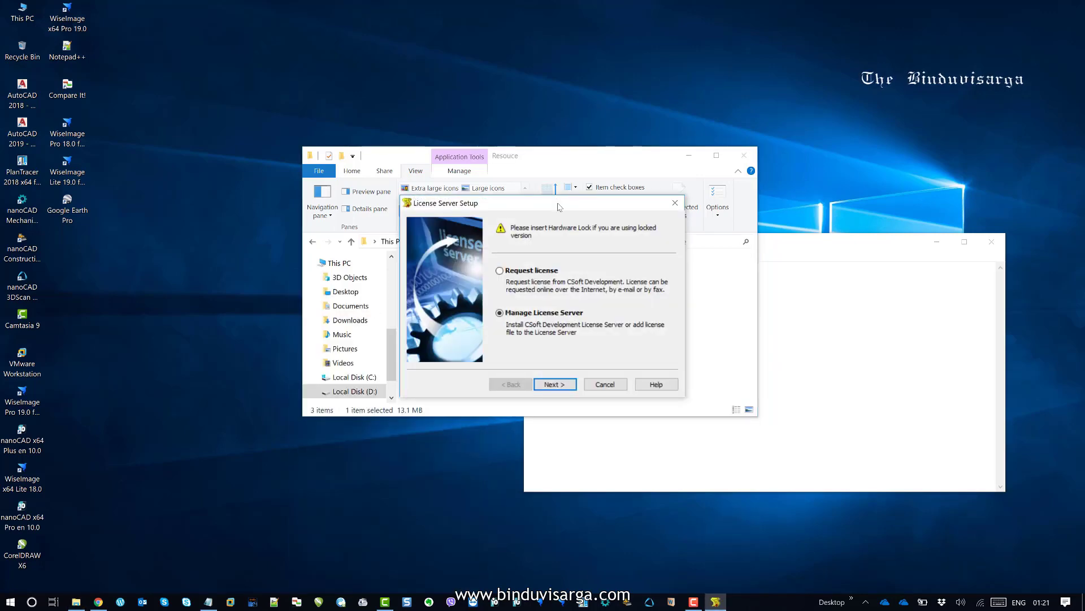
pyautogui.moveTo(558, 206); pyautogui.dragTo(542, 121)
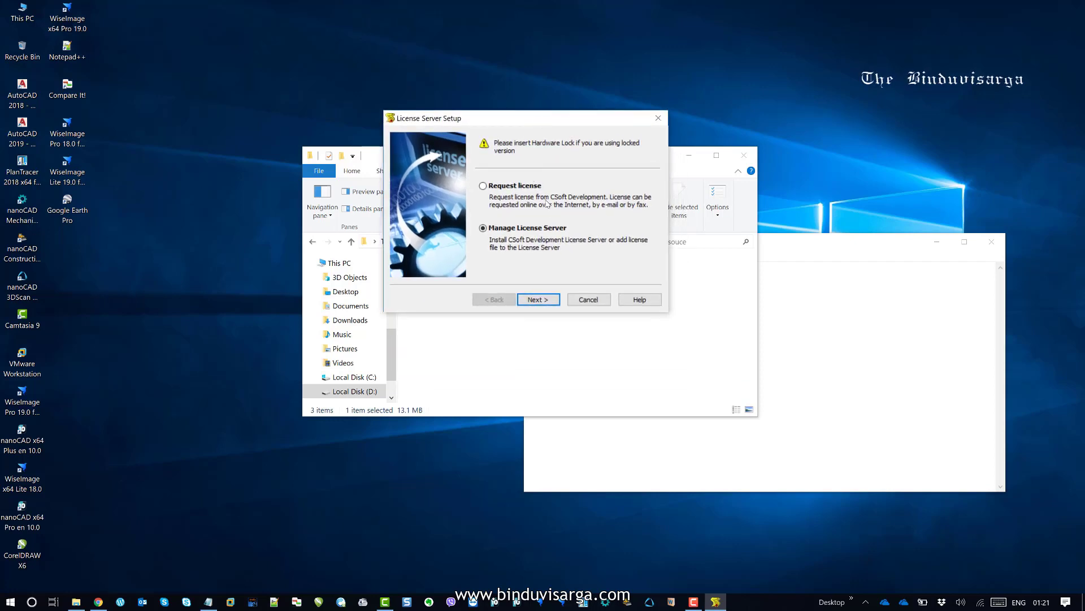
# - Copy the serial number from Serial Number.txt and return to the License Server Setup window
pyautogui.click(687, 319)
pyautogui.moveTo(654, 270); pyautogui.dragTo(480, 266)
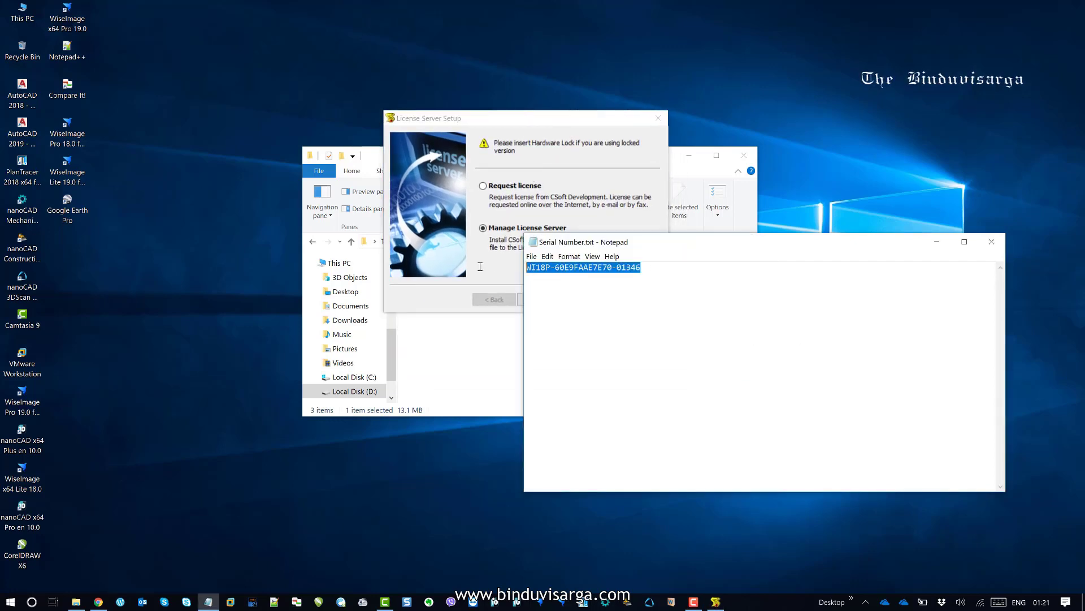
pyautogui.click(533, 122)
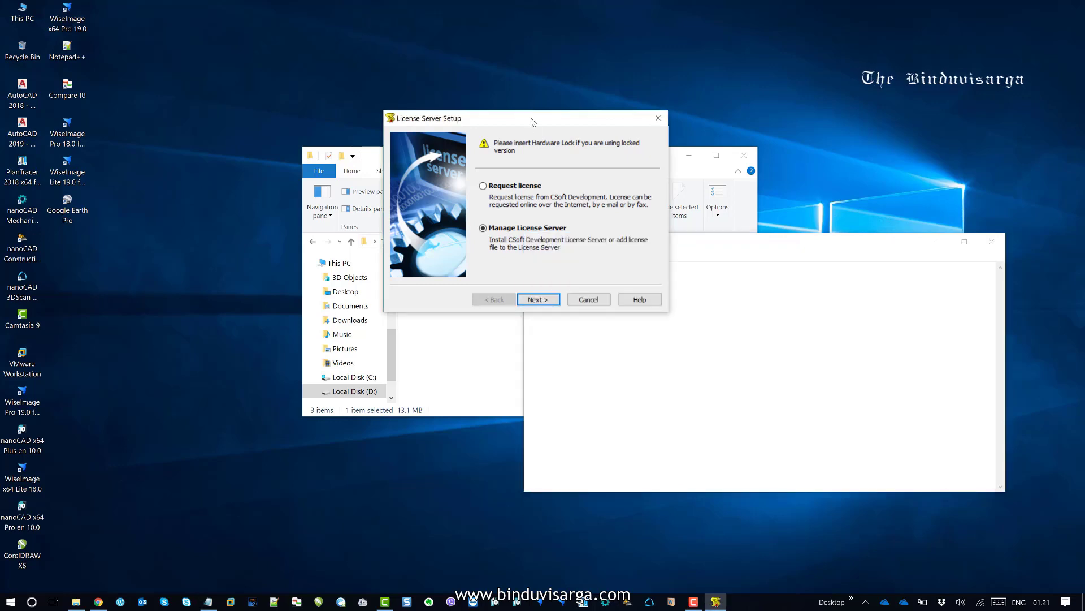
# - Choose Request license and continue to the Obtain Registration Data page
pyautogui.click(512, 191)
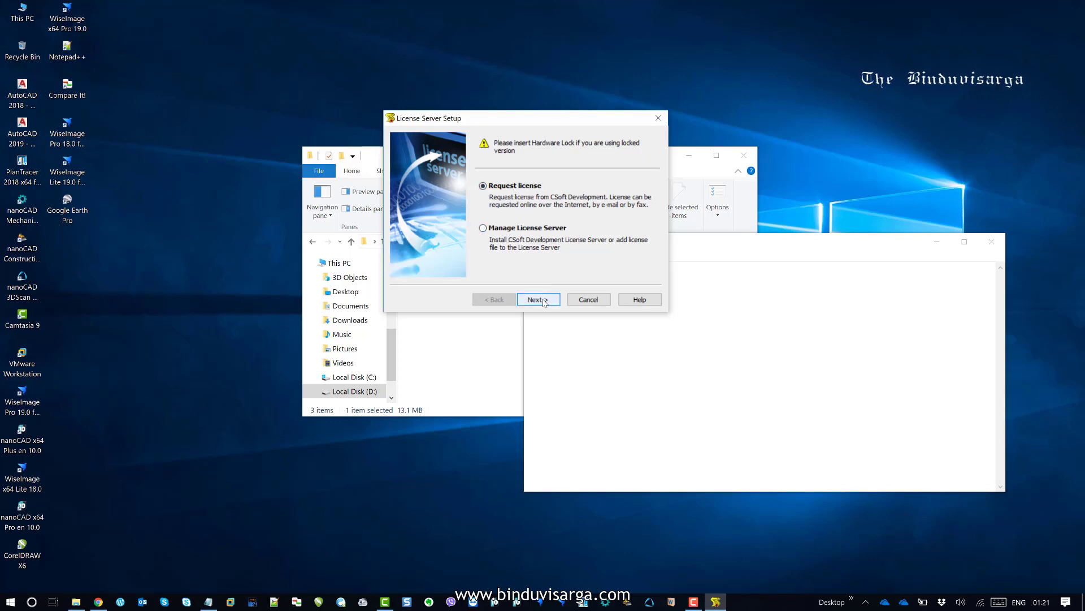
pyautogui.click(538, 300)
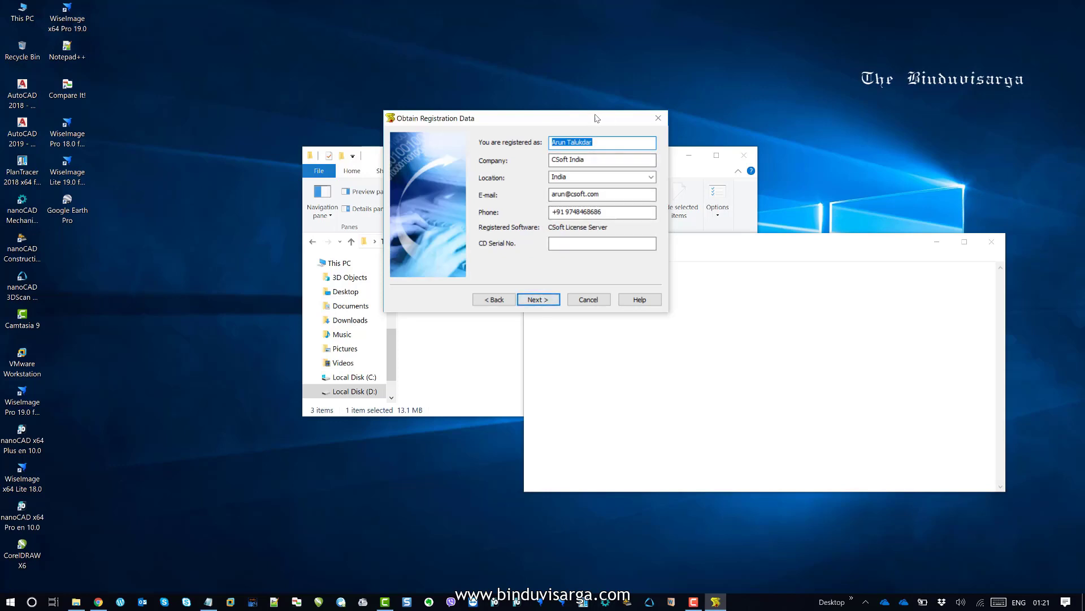
pyautogui.moveTo(590, 118); pyautogui.dragTo(703, 164)
# - Check the prefilled name, company, location and contact fields, paste the serial number into CD Serial No., and continue
pyautogui.click(710, 185)
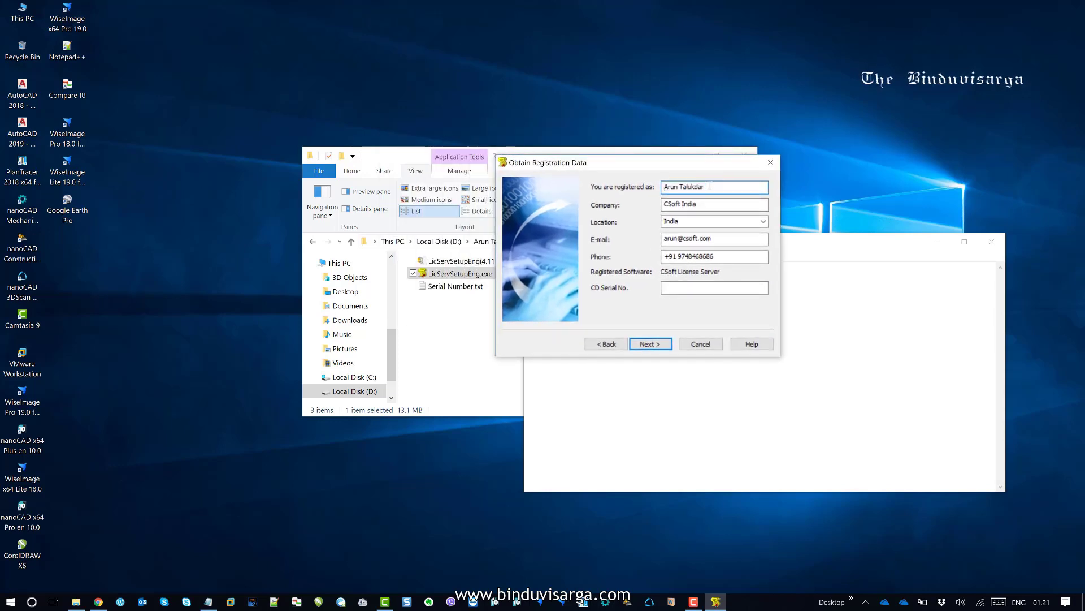
pyautogui.click(706, 205)
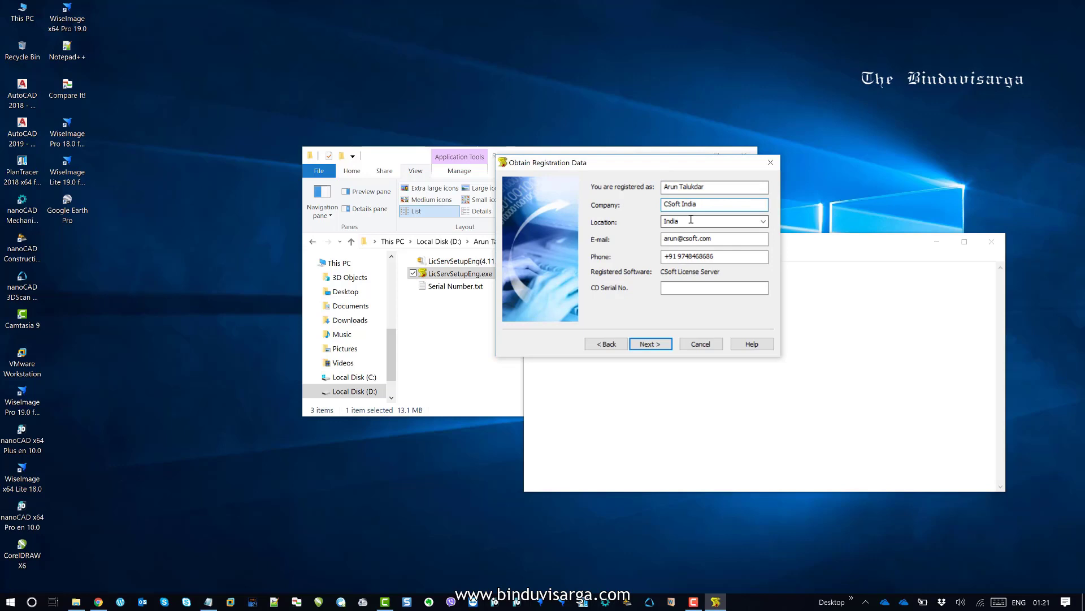
pyautogui.click(690, 219)
pyautogui.click(718, 239)
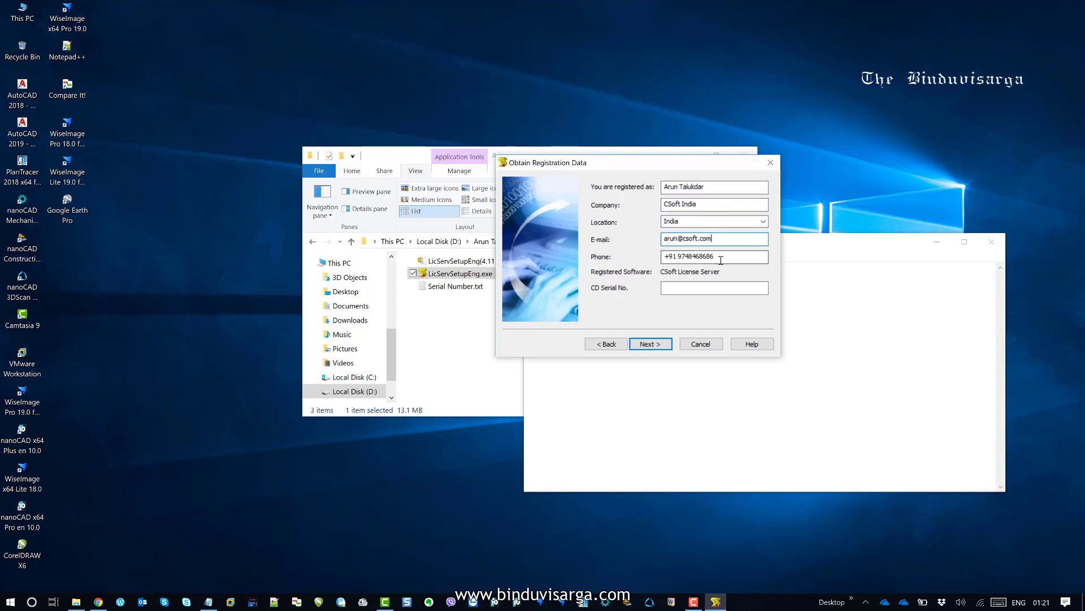
pyautogui.click(721, 260)
pyautogui.click(702, 288)
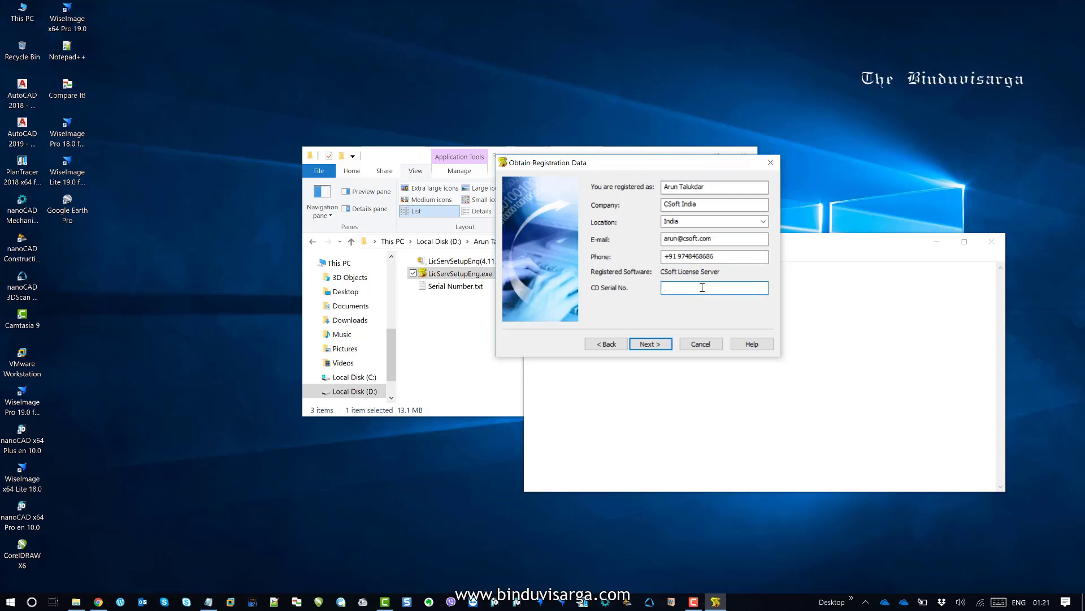
pyautogui.hotkey('ctrl', 'v')
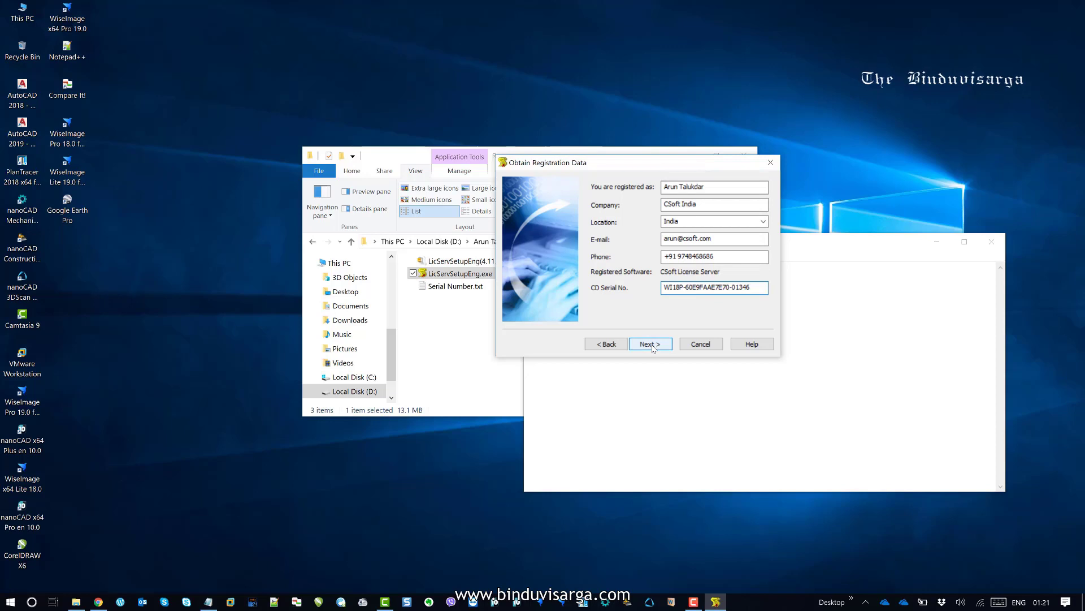
pyautogui.moveTo(653, 164); pyautogui.dragTo(682, 106)
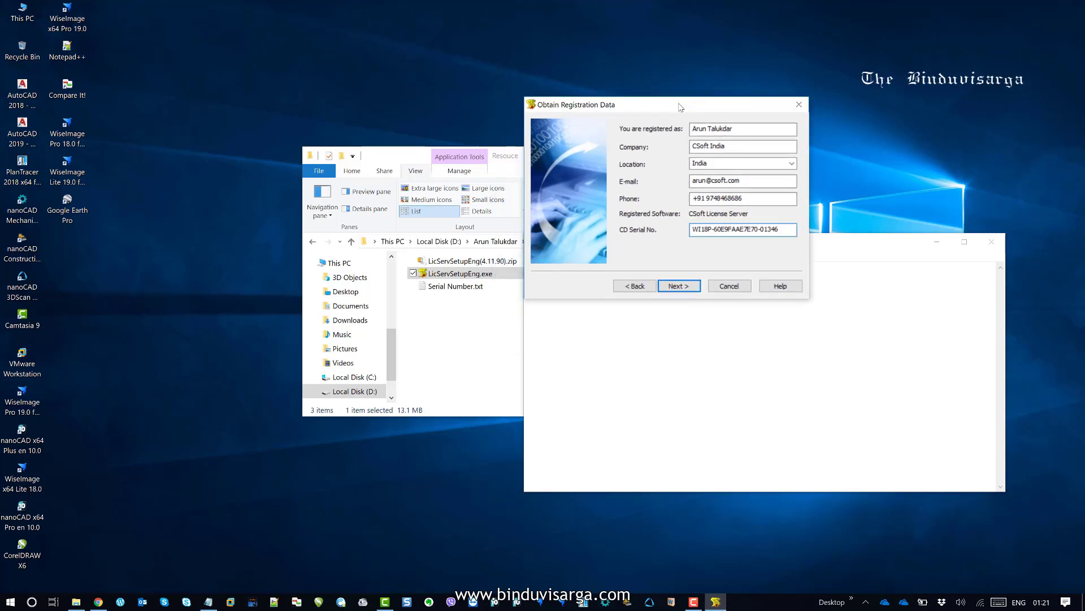
pyautogui.click(680, 287)
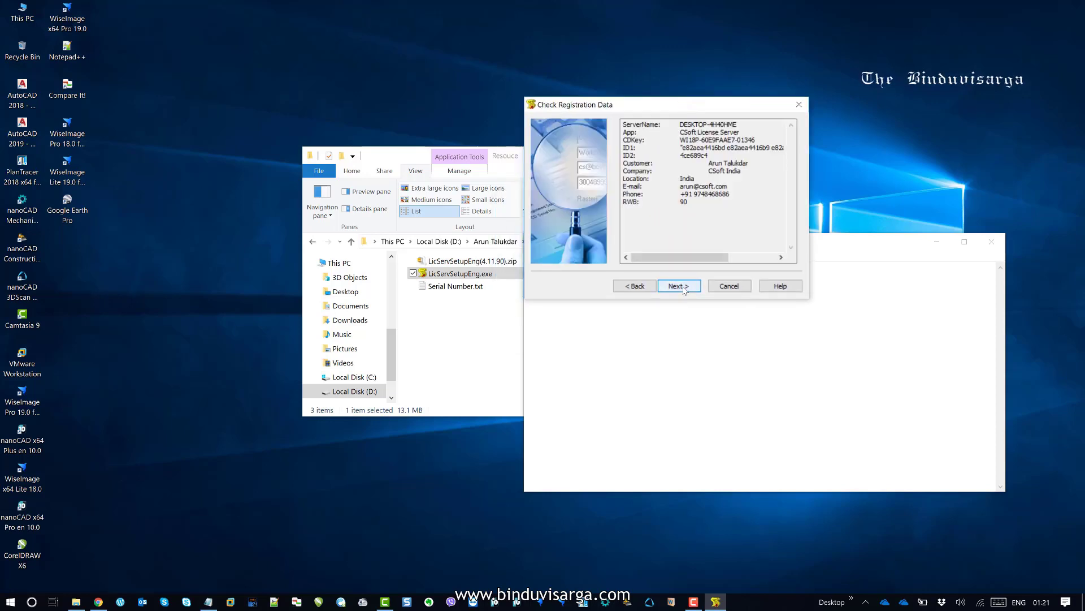
# - Review the registration data summary and continue to the options for sending it to the licensing service
pyautogui.click(720, 219)
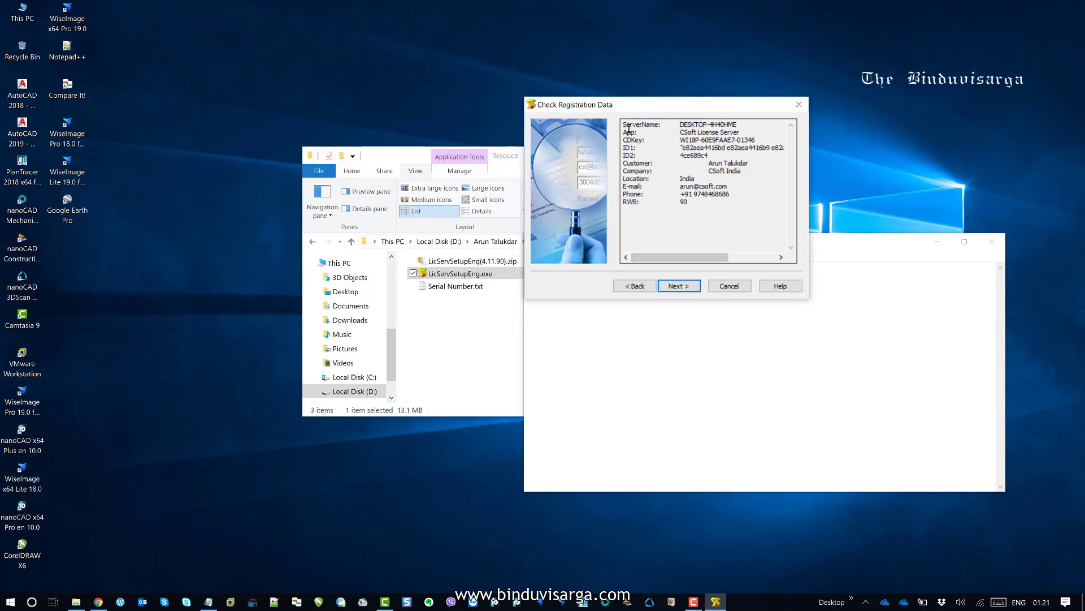
pyautogui.hotkey('ctrl', 'a')
pyautogui.click(715, 233)
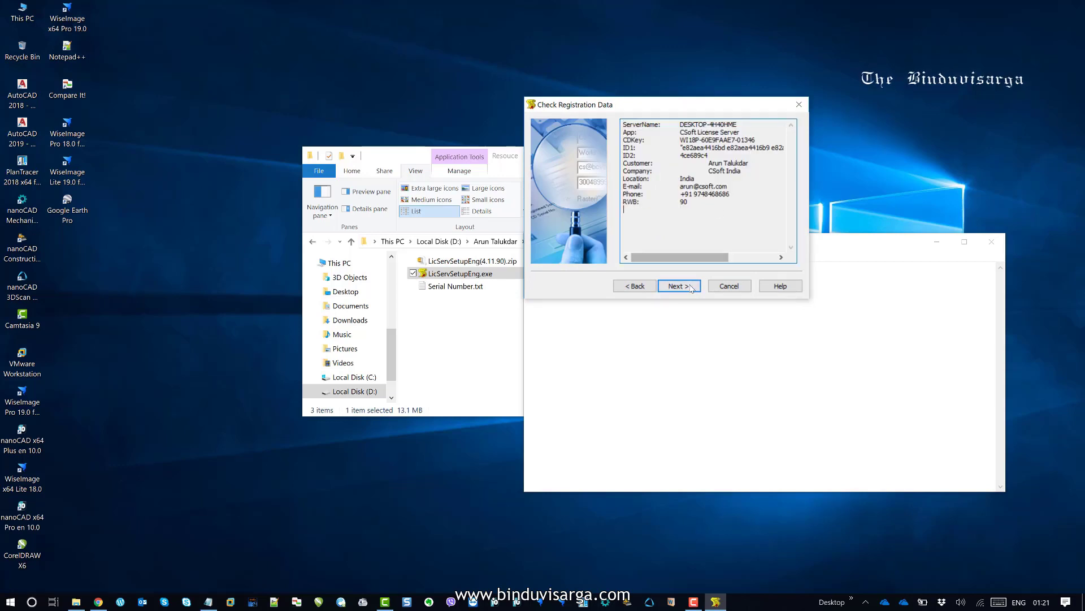
pyautogui.click(679, 286)
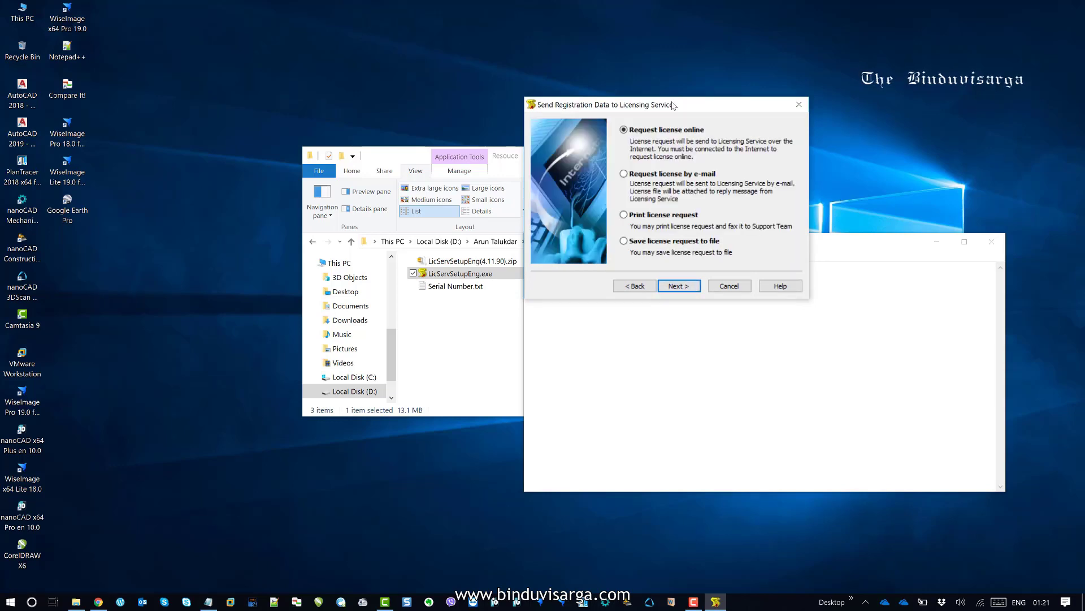
# - Send the registration data with the Request license online option
pyautogui.moveTo(651, 105); pyautogui.dragTo(526, 81)
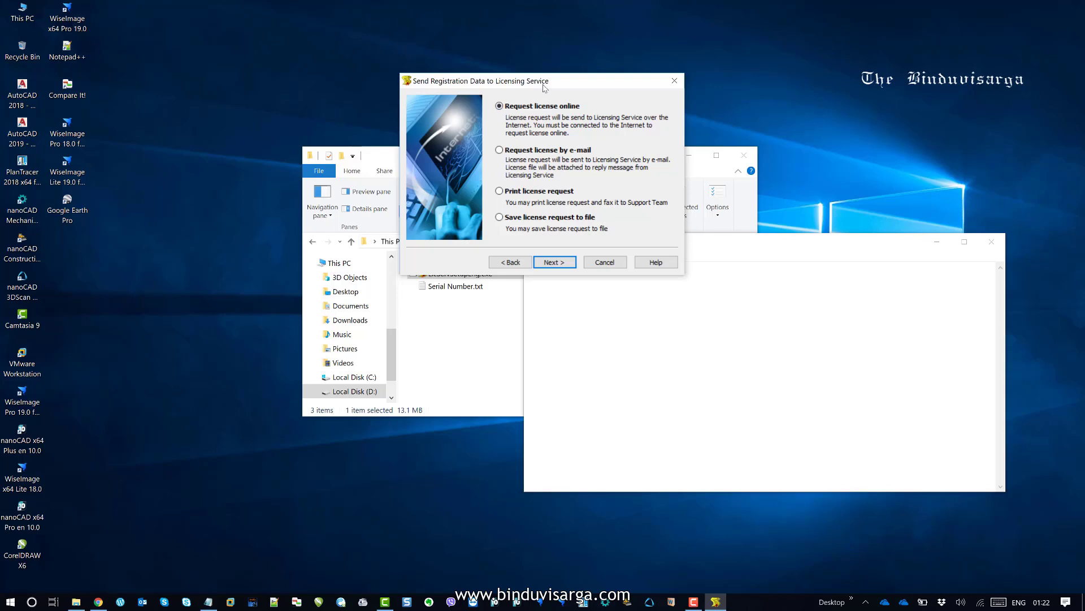
pyautogui.moveTo(560, 80); pyautogui.dragTo(700, 89)
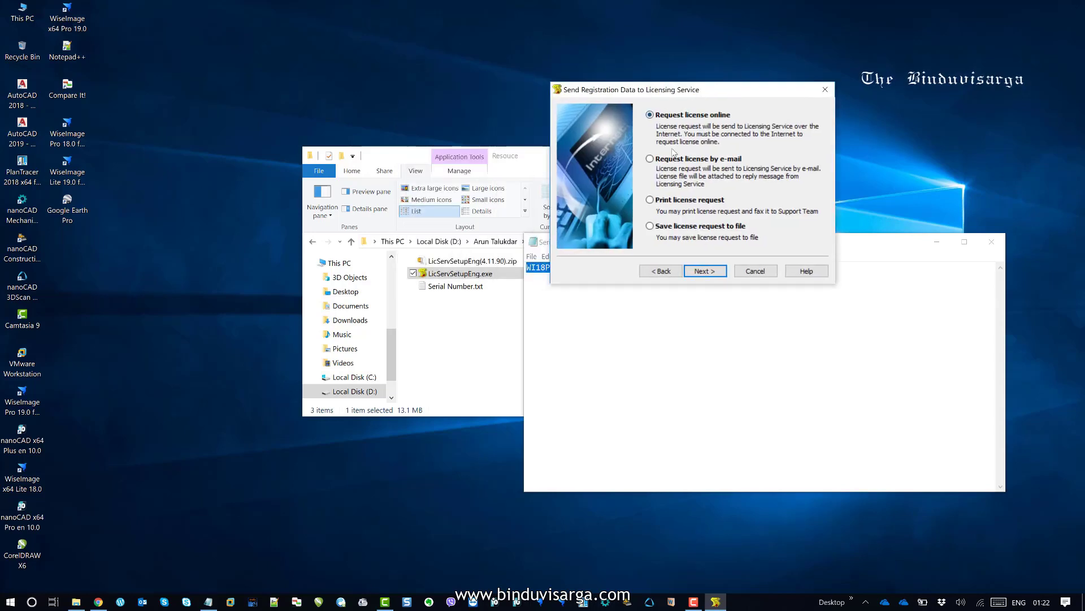
pyautogui.click(706, 271)
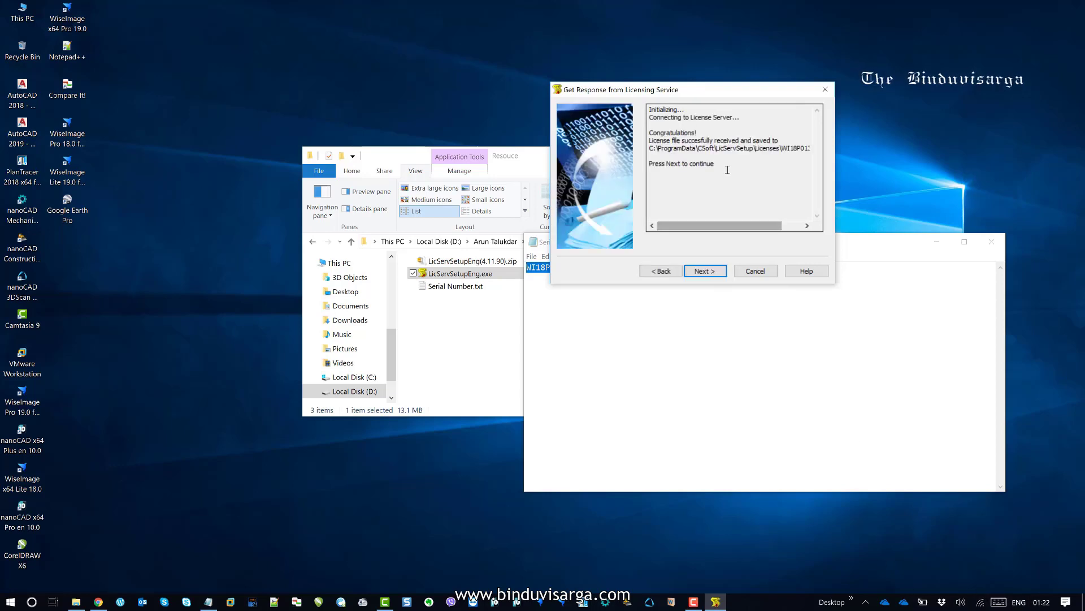
# - Review the licensing service's response and the saved license file's path, and continue to the License Server files destination
pyautogui.moveTo(713, 92); pyautogui.dragTo(400, 83)
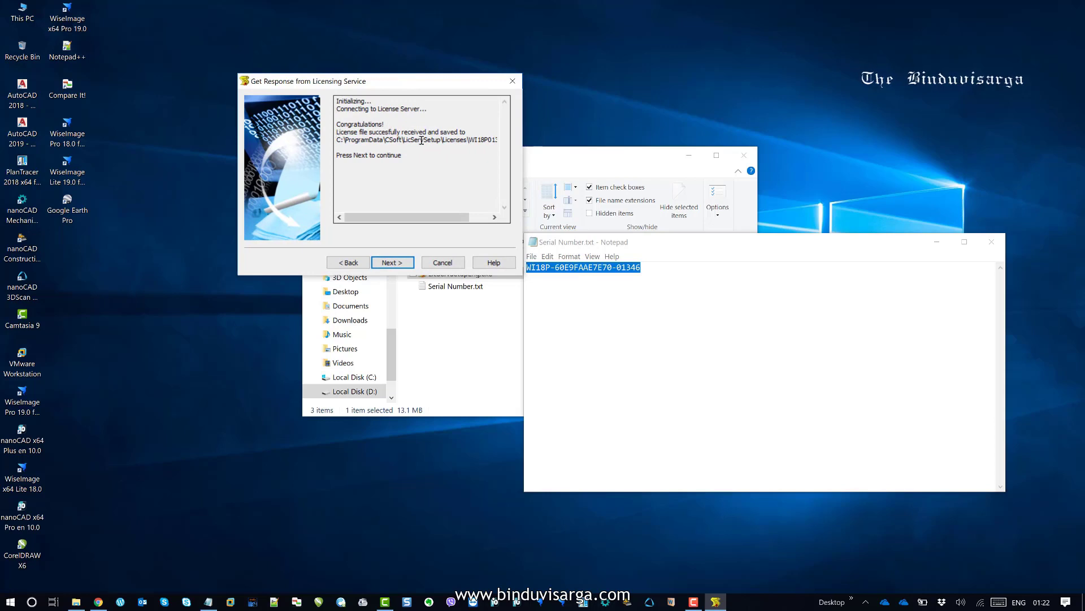
pyautogui.moveTo(335, 124); pyautogui.dragTo(498, 138)
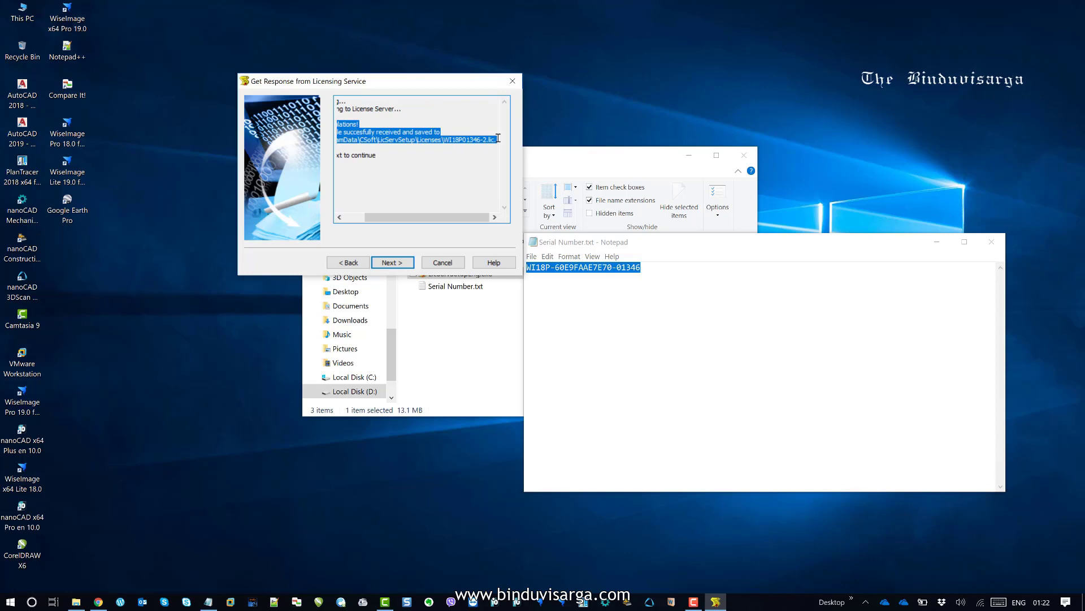
pyautogui.click(393, 263)
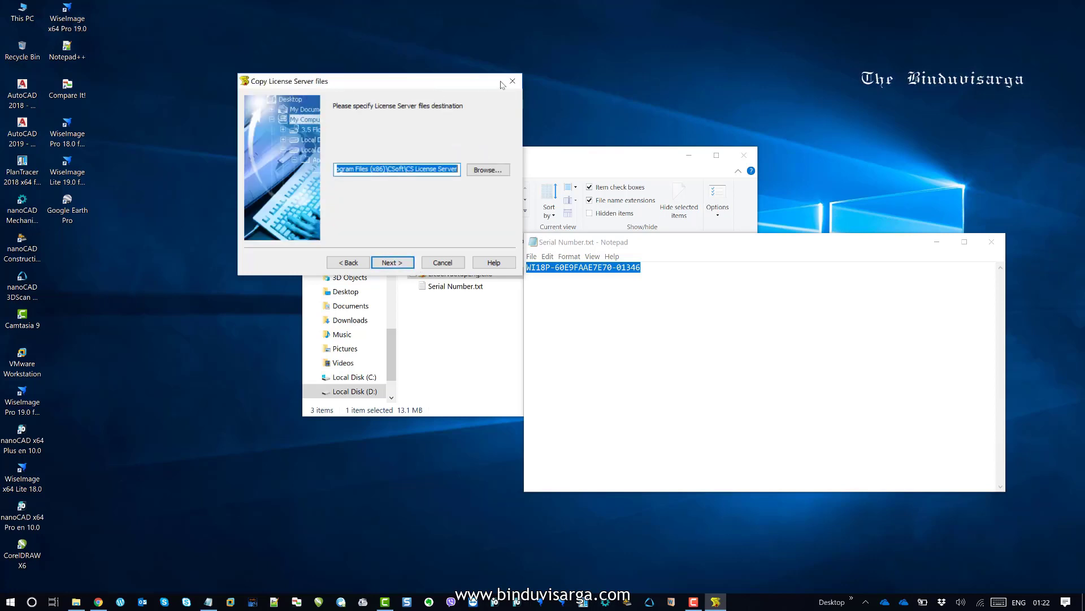
# - Accept the default CSoft\CS License Server folder under Program Files (x86) as destination and continue to the TCP port settings
pyautogui.moveTo(500, 84); pyautogui.dragTo(665, 77)
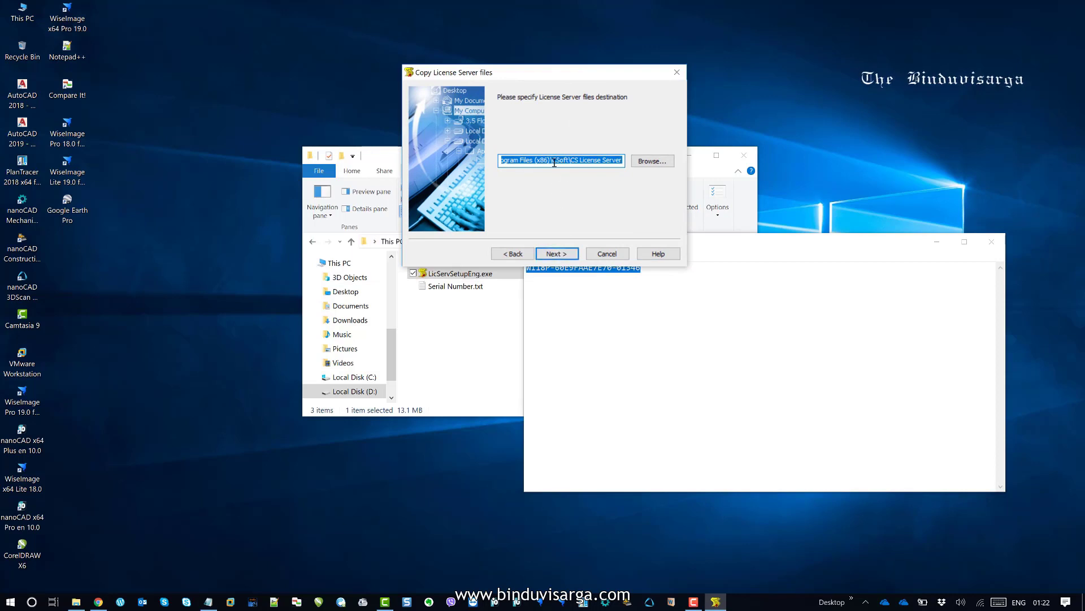
pyautogui.moveTo(566, 72); pyautogui.dragTo(604, 58)
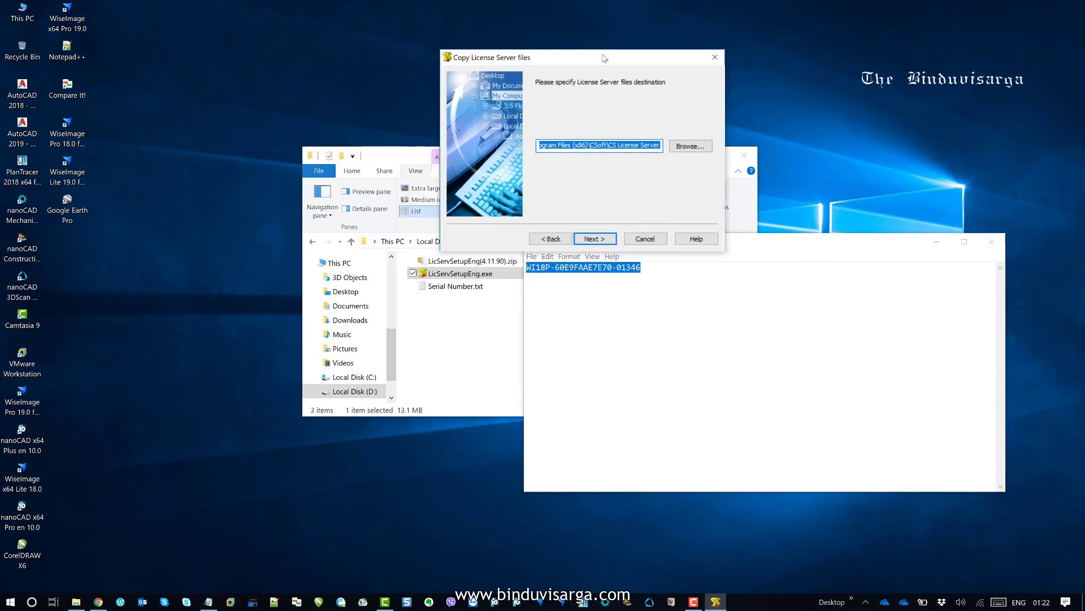
pyautogui.click(594, 239)
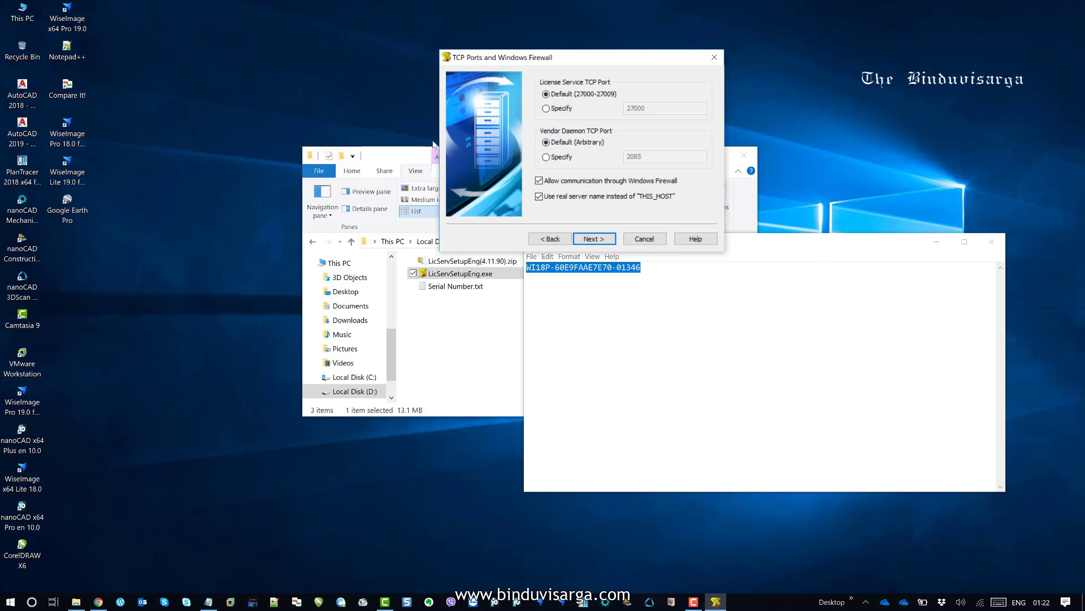
# - Minimize the File Explorer and Notepad windows and move the TCP Ports and Windows Firewall dialog to a clear area
pyautogui.click(418, 152)
pyautogui.click(689, 155)
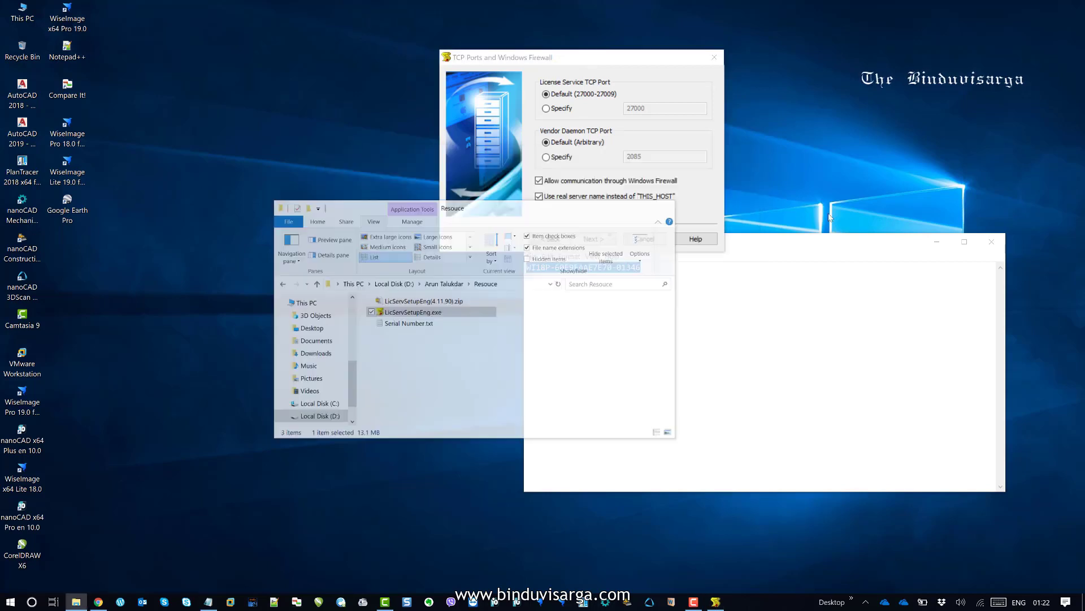
pyautogui.click(937, 242)
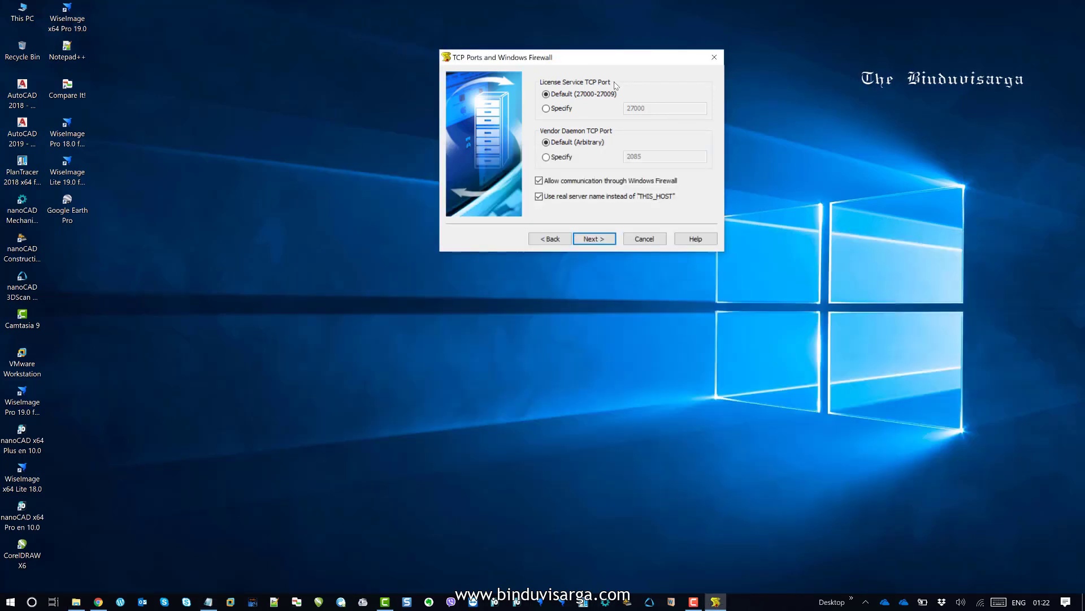
pyautogui.moveTo(580, 59); pyautogui.dragTo(576, 154)
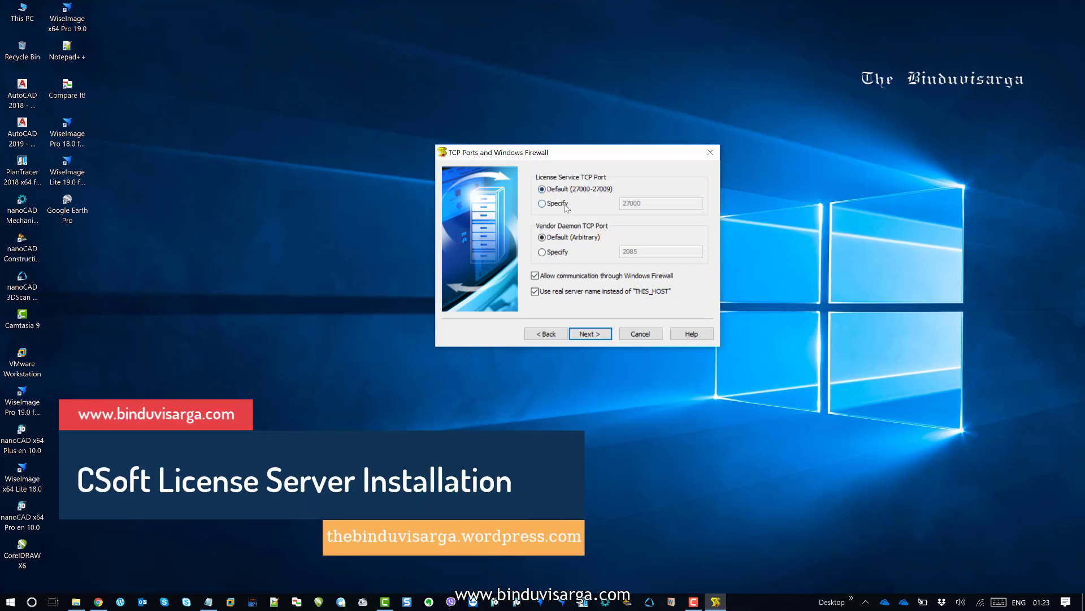
# - Try the Specify option for the License Service and Vendor Daemon TCP ports, returning each to Default
pyautogui.click(560, 205)
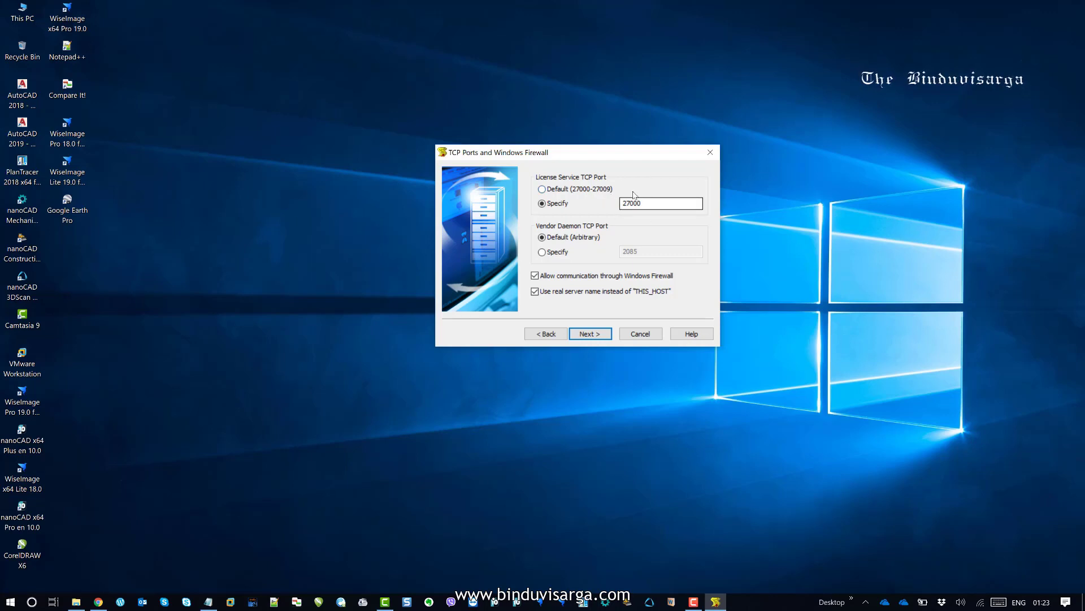
pyautogui.click(554, 192)
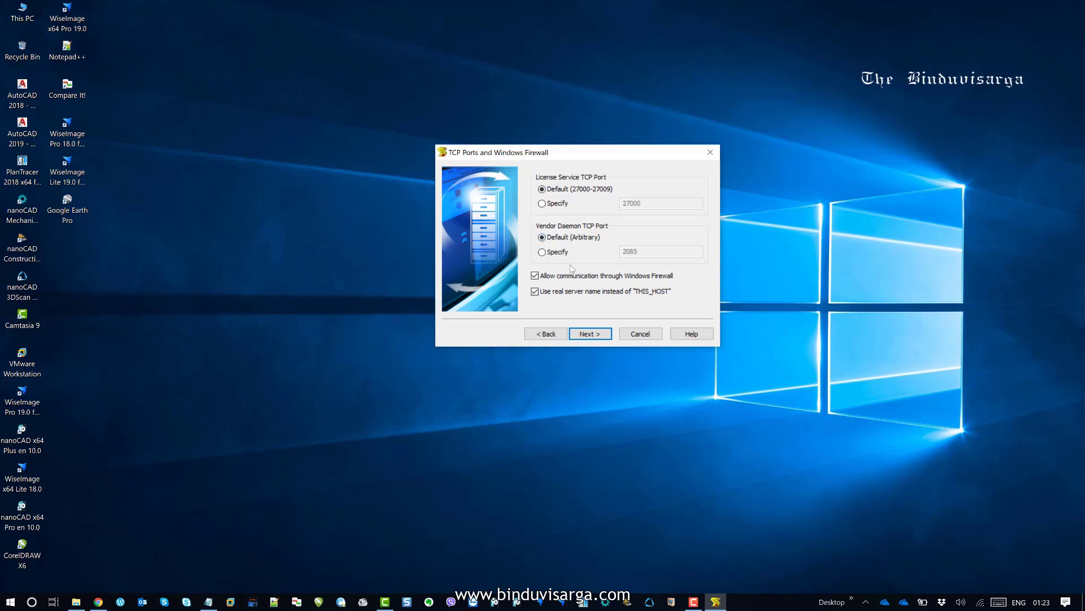
pyautogui.click(556, 253)
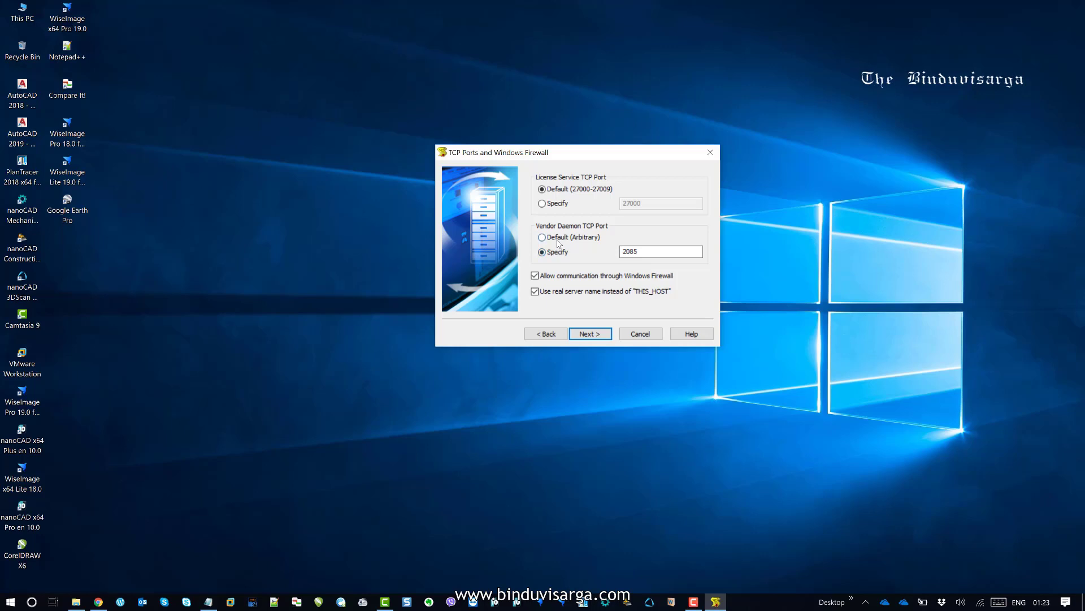
pyautogui.click(558, 240)
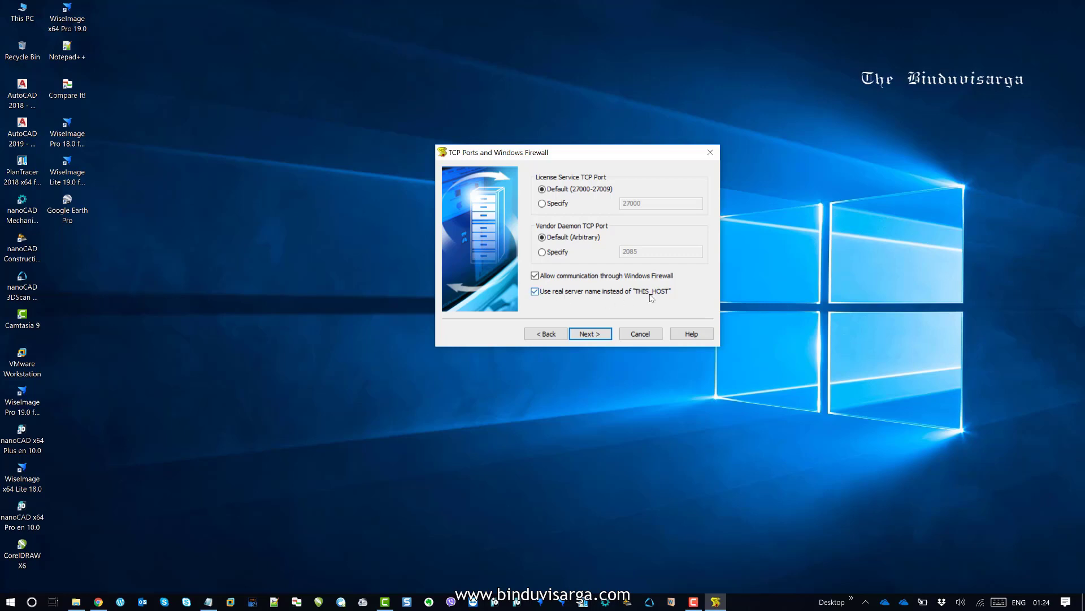
# - Install the License Server with the default TCP port and firewall settings, check the installation report, and finish the setup
pyautogui.click(589, 334)
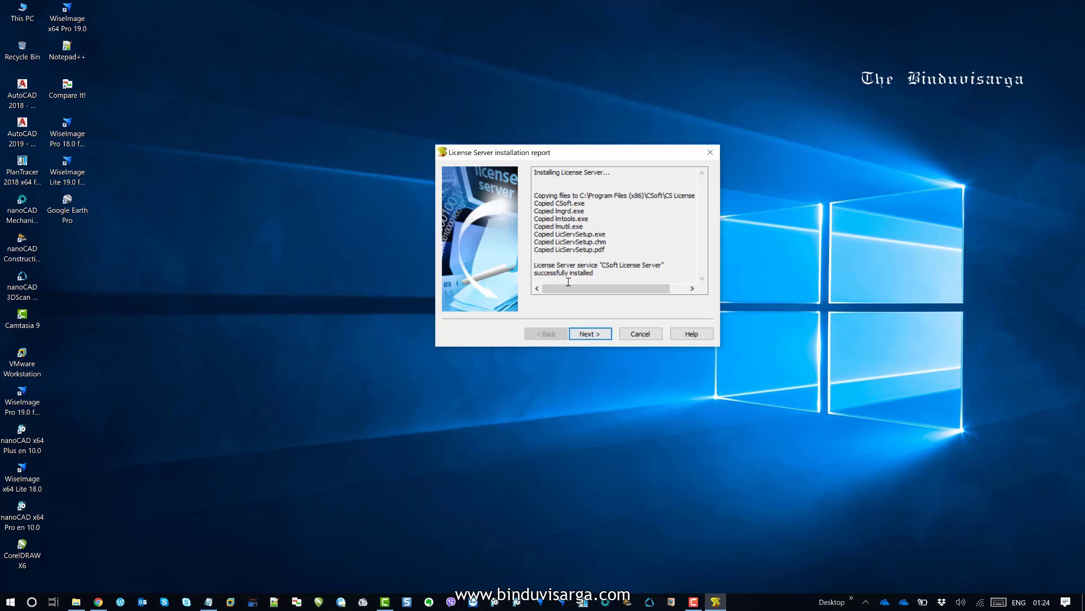
pyautogui.click(553, 265)
pyautogui.moveTo(553, 265); pyautogui.dragTo(596, 271)
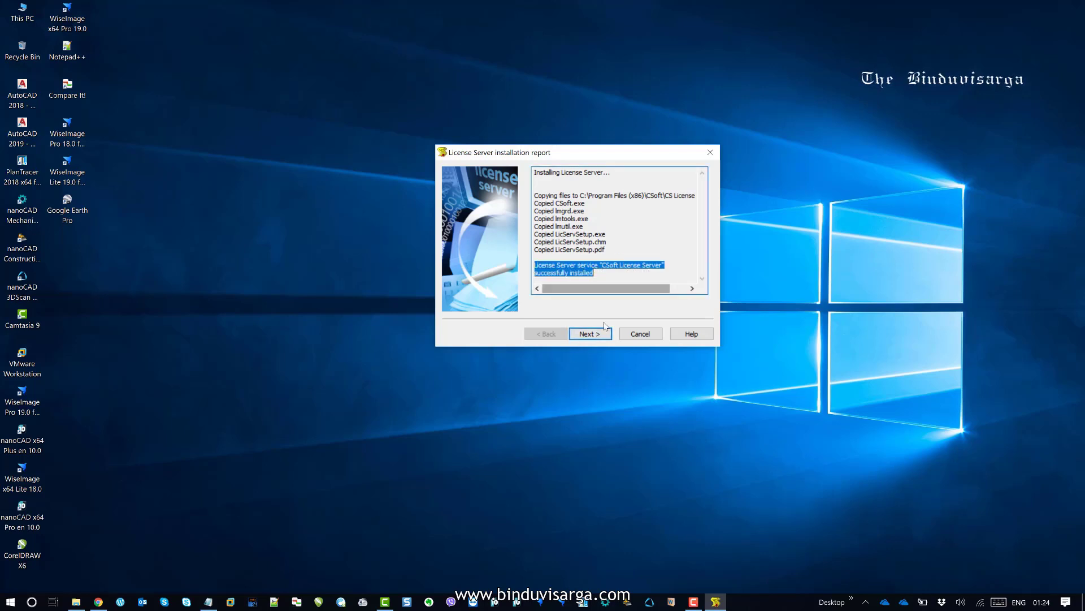
pyautogui.click(591, 335)
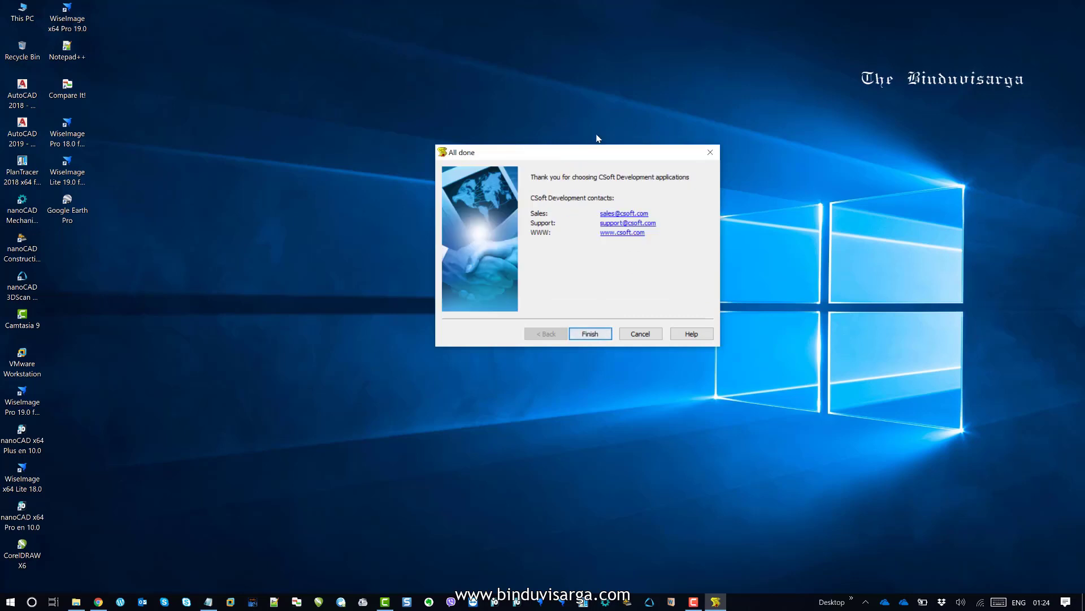
pyautogui.click(592, 334)
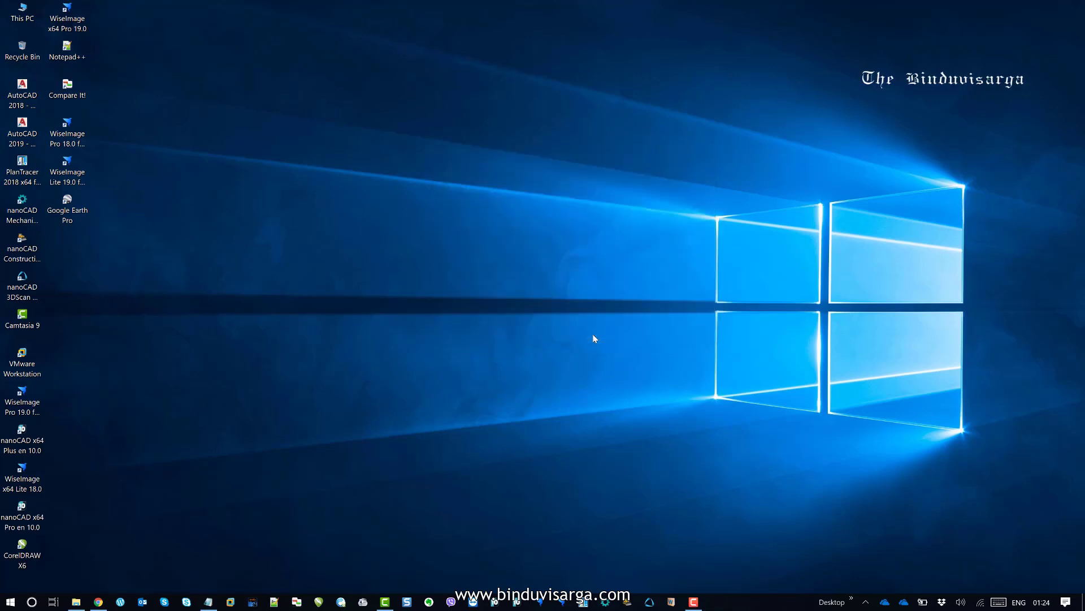
pyautogui.rightClick(561, 221)
pyautogui.click(517, 259)
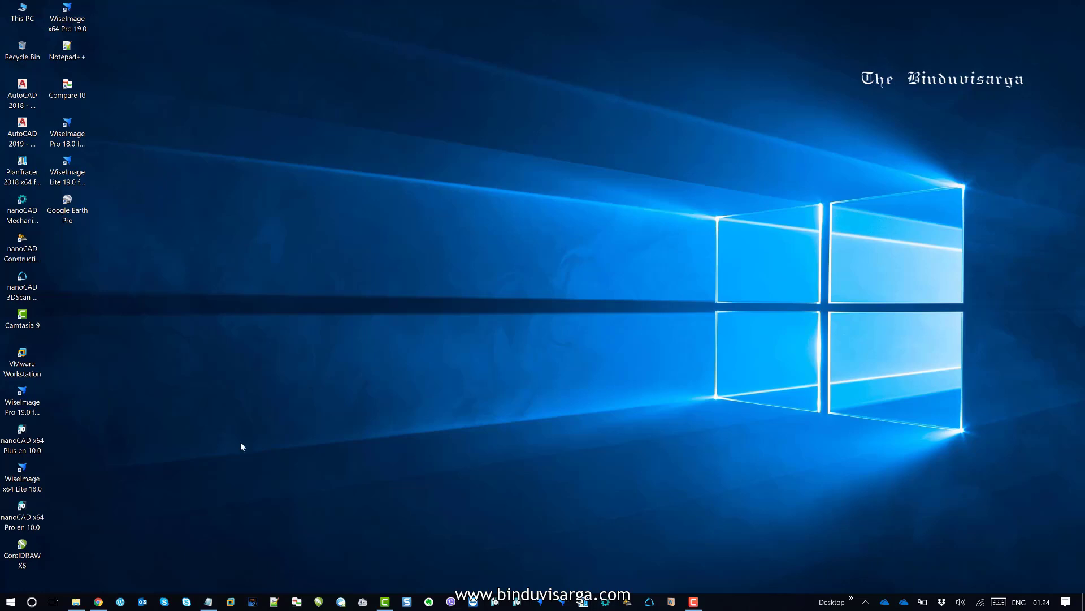
# - Search Windows for "license" and open CS License Server
pyautogui.click(32, 603)
pyautogui.write('lic')
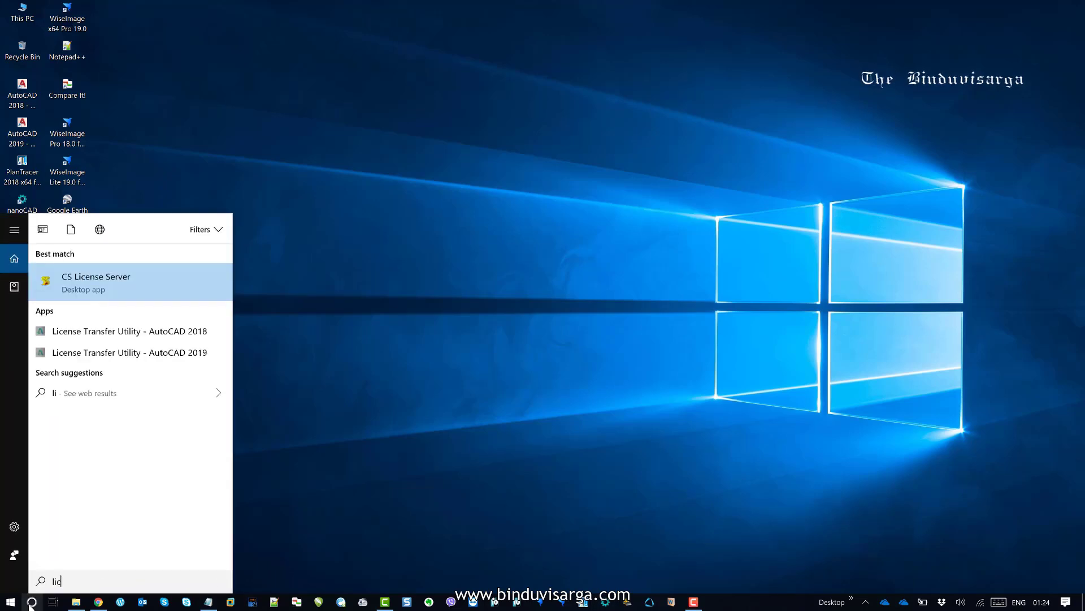
pyautogui.write('ense')
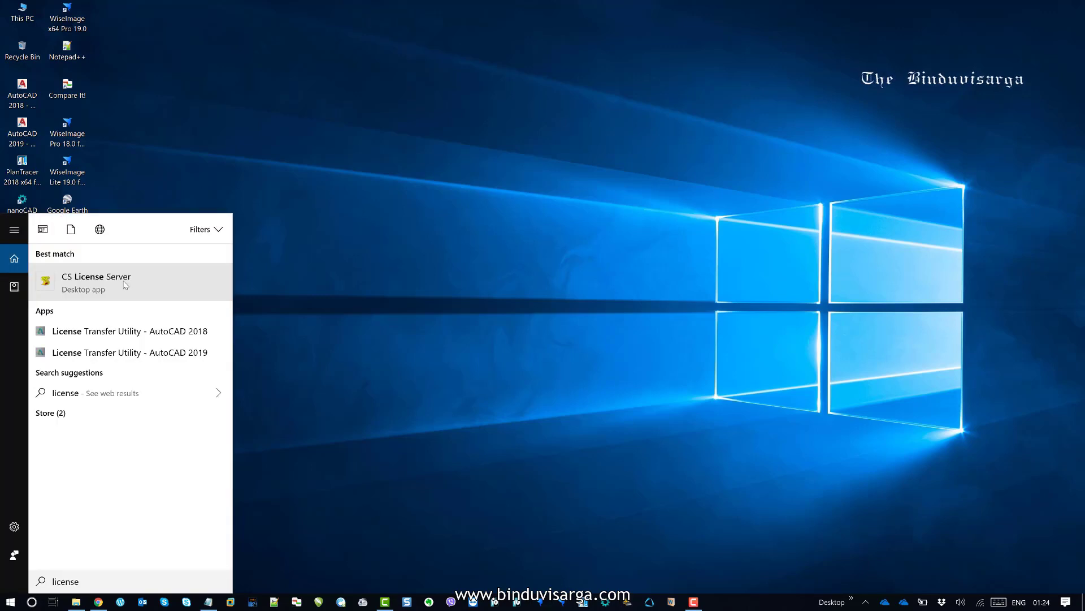
pyautogui.click(125, 285)
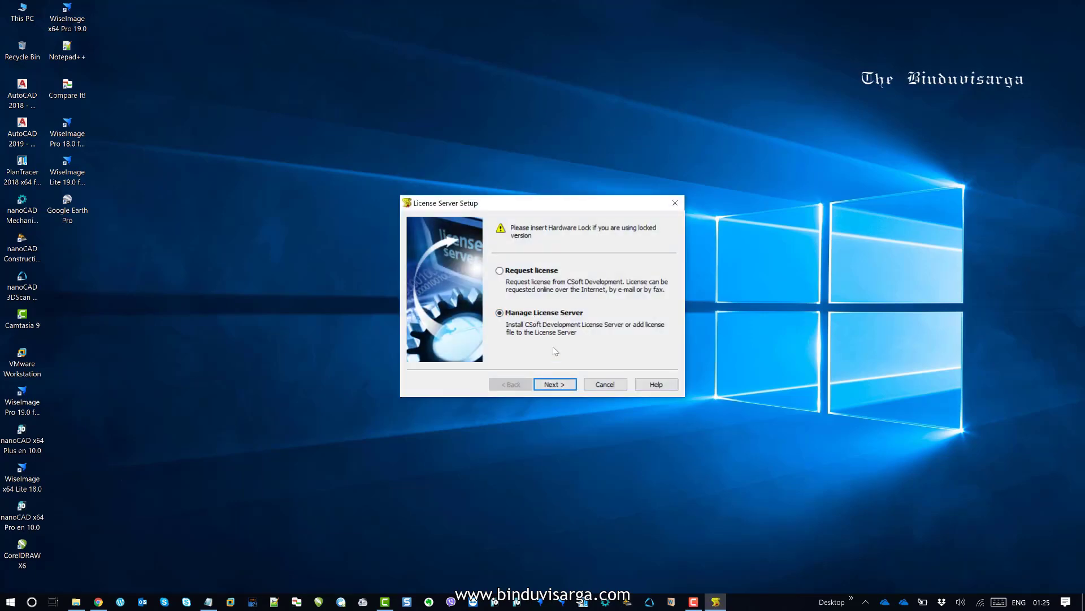
# - Continue with Manage License Server, check the License Server's version and running status, and close the setup window
pyautogui.click(563, 389)
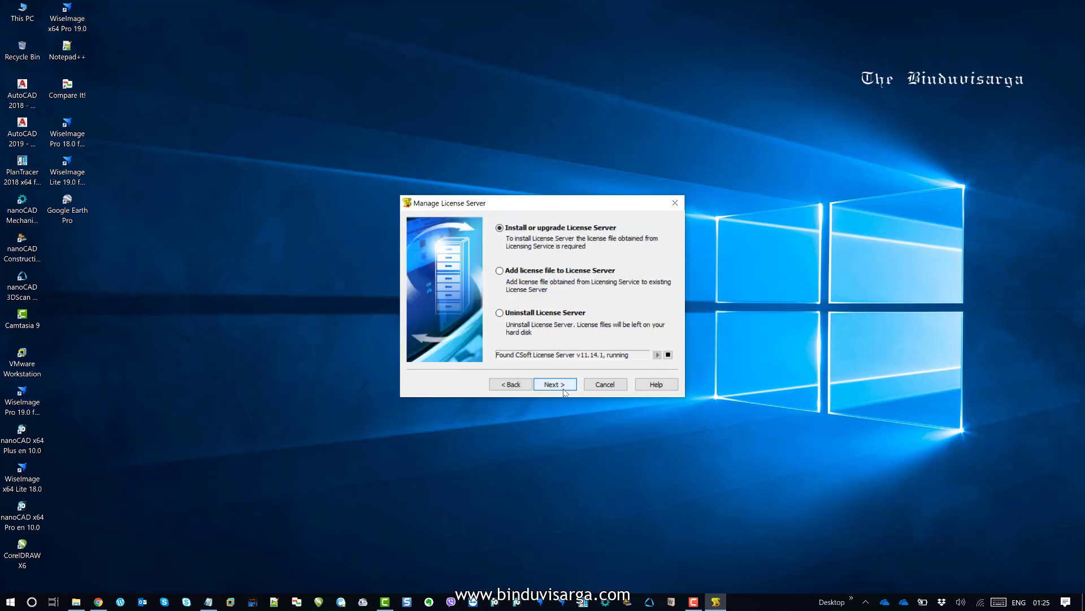
pyautogui.moveTo(567, 203); pyautogui.dragTo(749, 272)
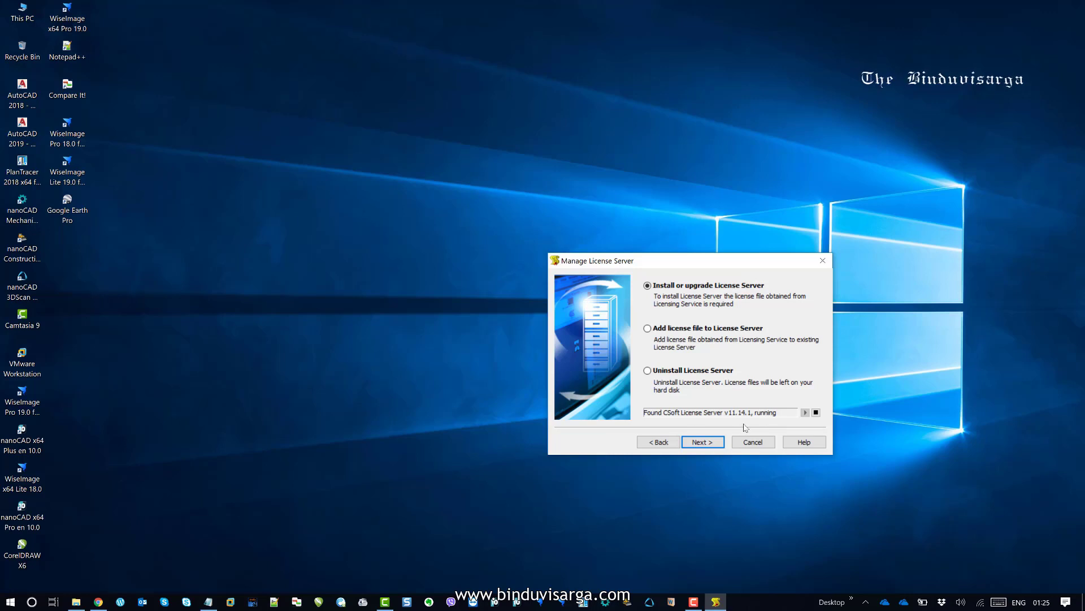
pyautogui.click(823, 260)
pyautogui.rightClick(622, 276)
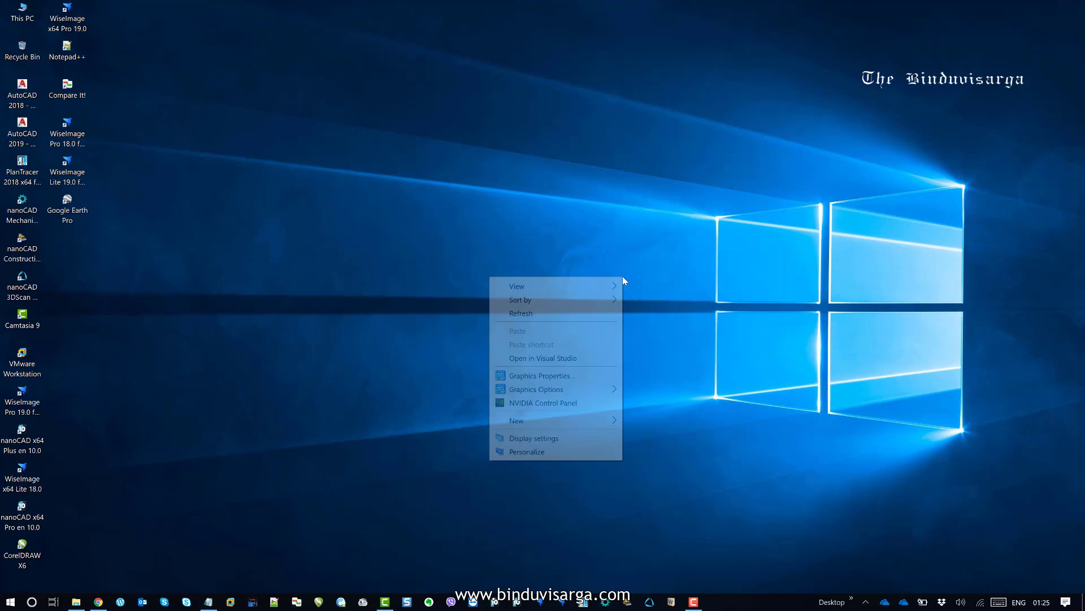
pyautogui.click(567, 318)
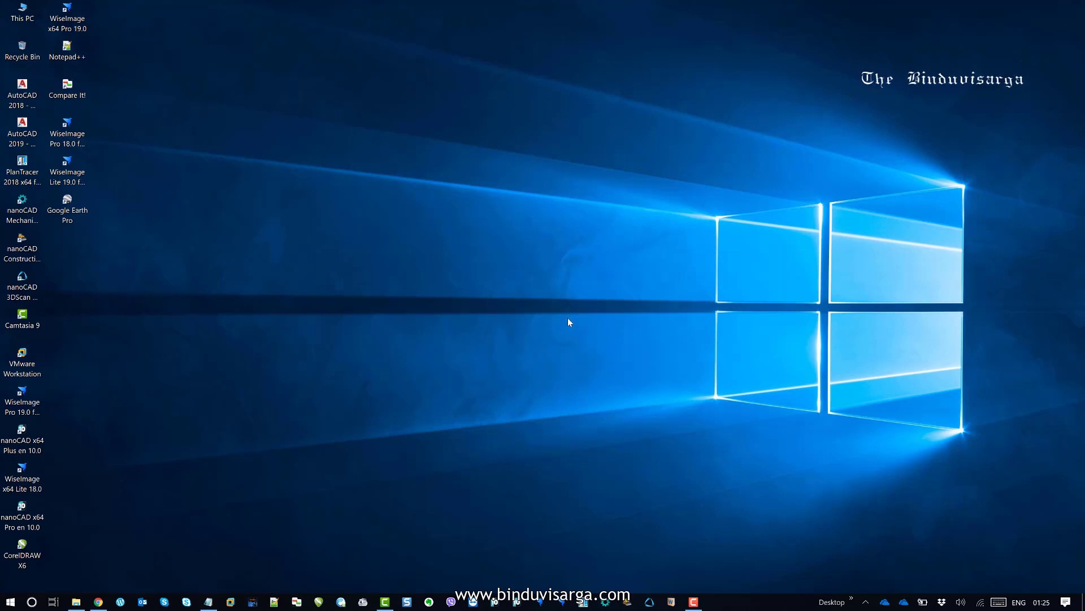